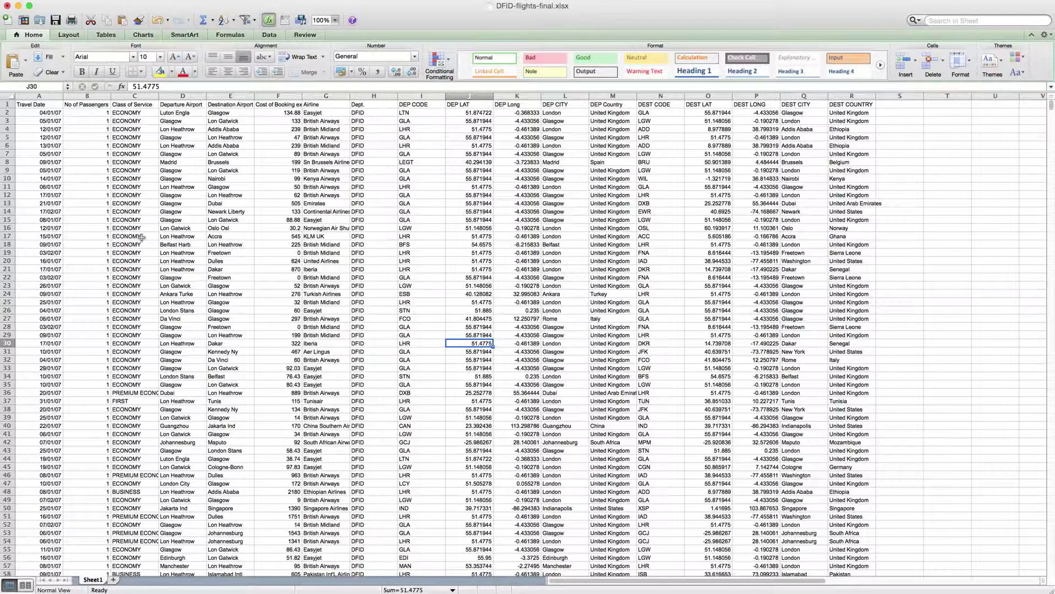
# Select all the flights data and insert a PivotTable from it on new Sheet3.
pyautogui.scroll(-10, 141, 237)
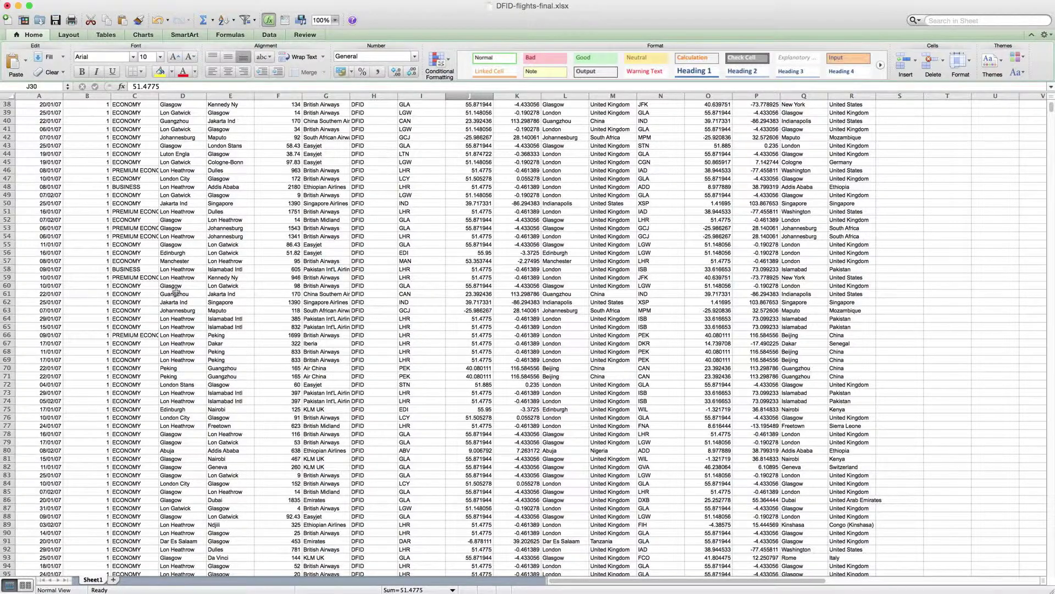
pyautogui.scroll(10, 175, 290)
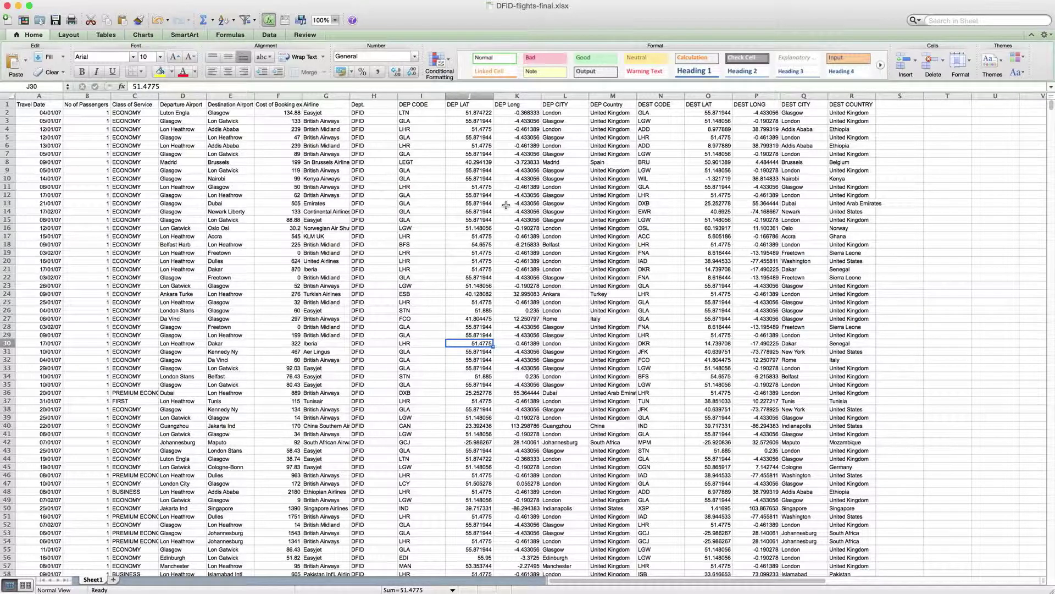
pyautogui.click(9, 96)
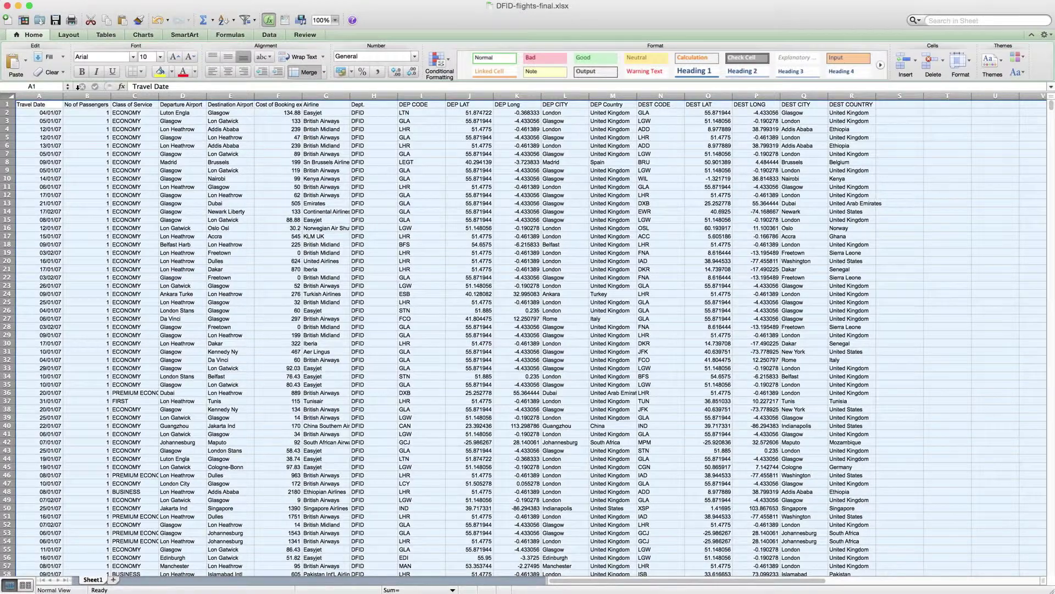
pyautogui.click(269, 35)
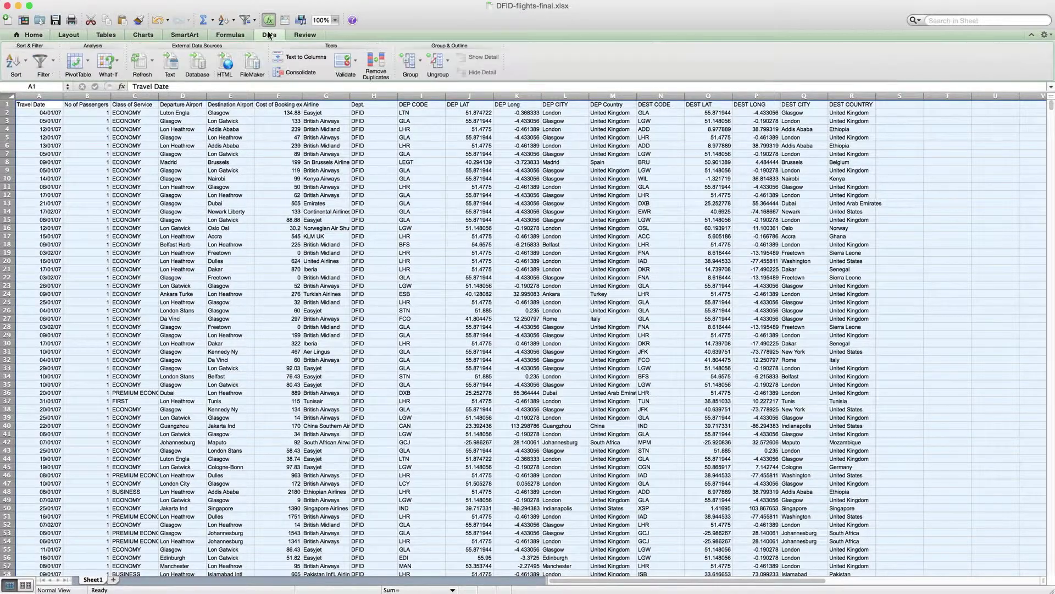
pyautogui.click(75, 67)
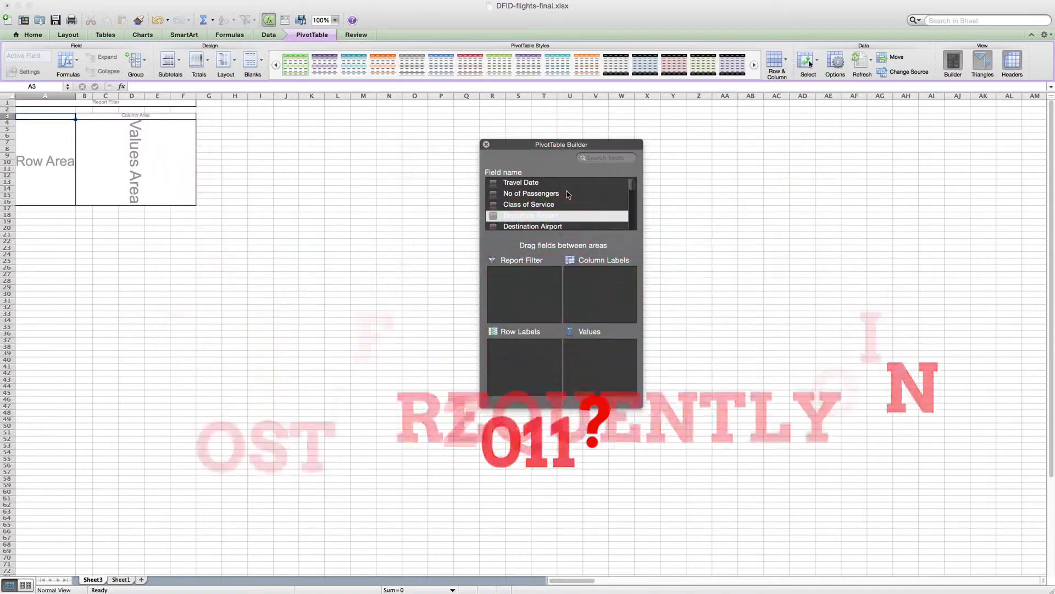
# Add DEST COUNTRY to Row Labels so each destination country becomes a row.
pyautogui.scroll(-5, 567, 201)
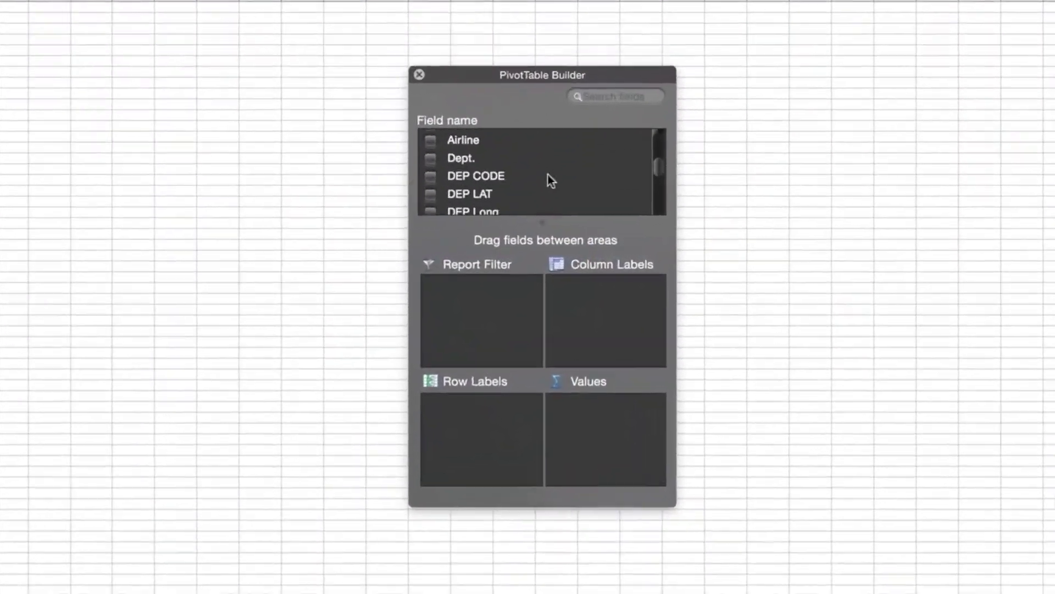
pyautogui.scroll(-5, 549, 174)
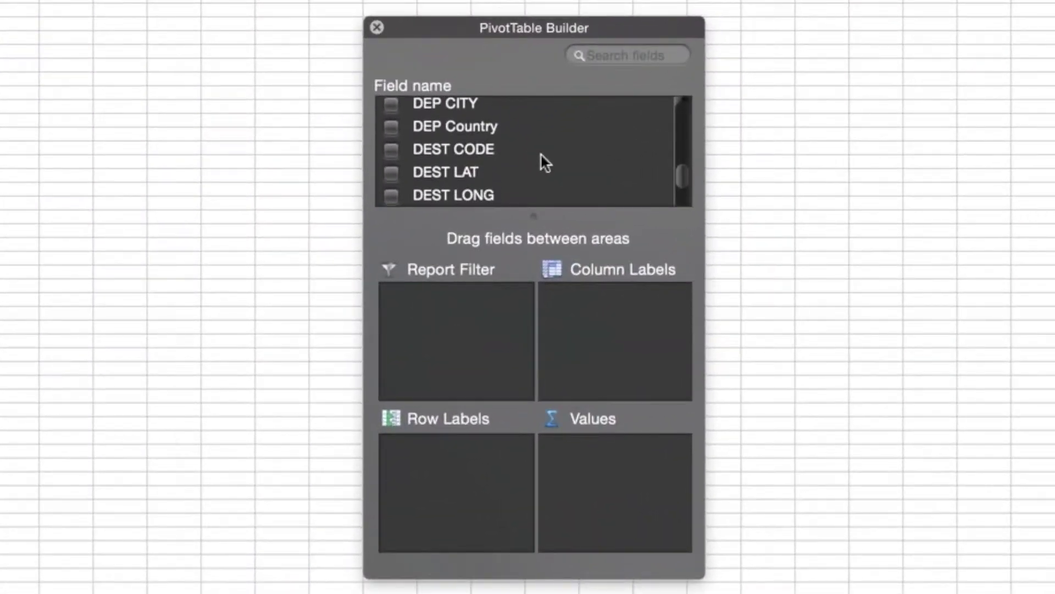
pyautogui.scroll(-1, 542, 155)
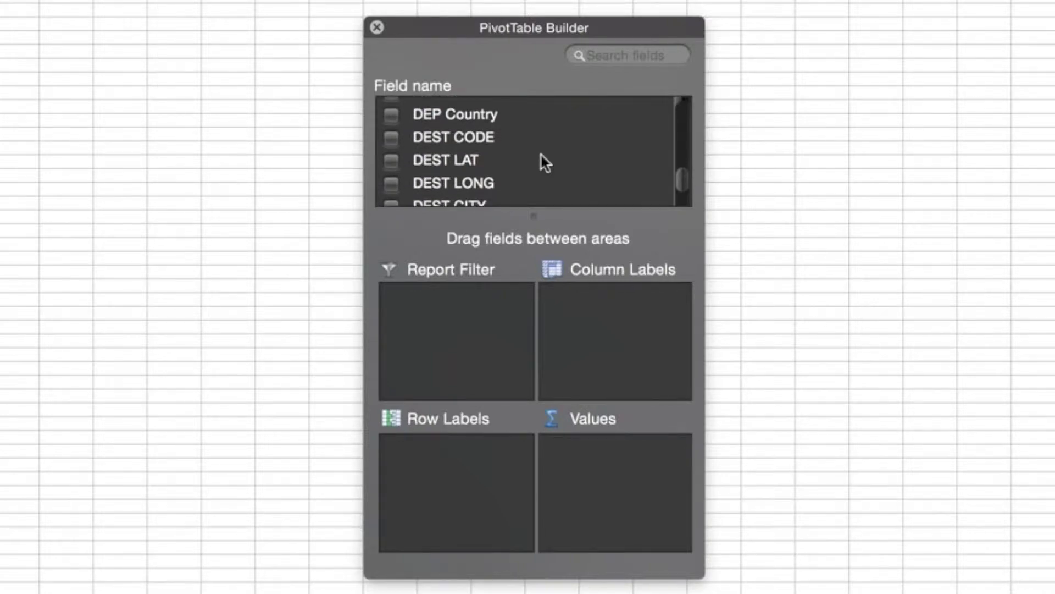
pyautogui.scroll(-2, 542, 155)
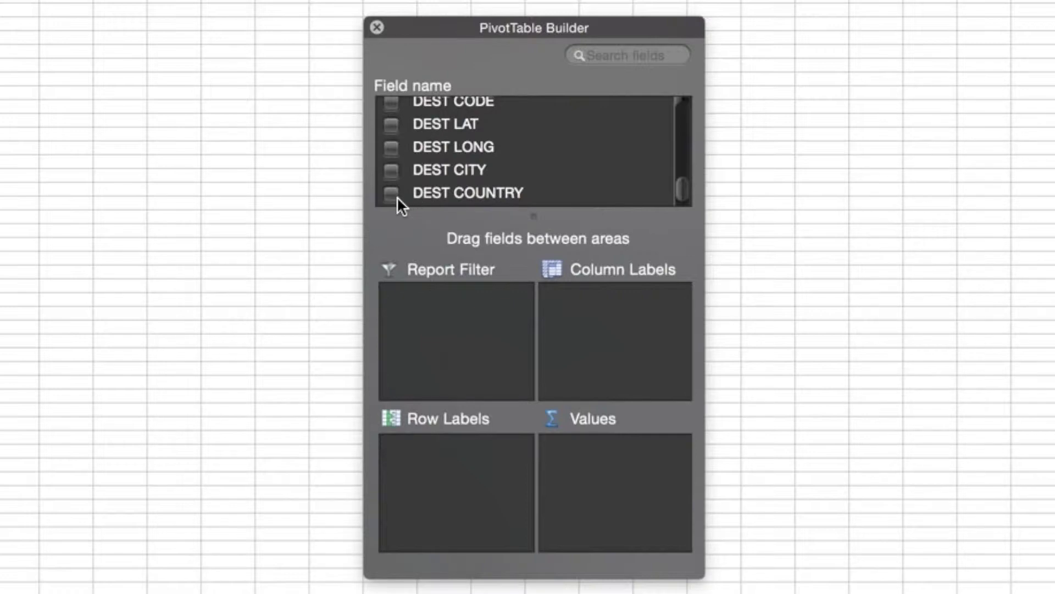
pyautogui.moveTo(434, 192); pyautogui.dragTo(448, 452)
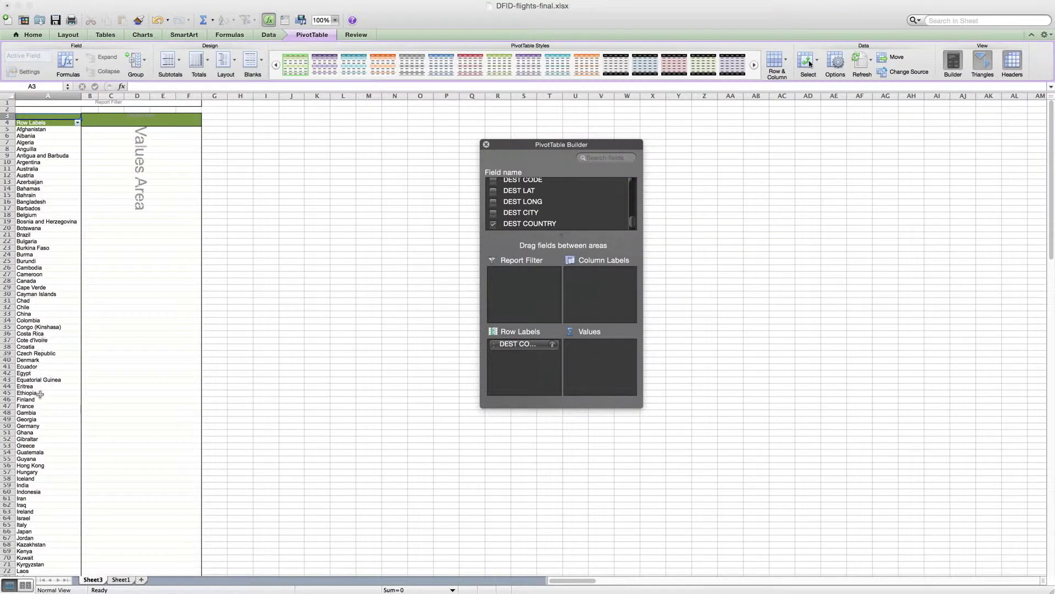
# Add DEST COUNTRY to Values to count the flights to each country.
pyautogui.scroll(-4, 36, 371)
pyautogui.scroll(-20, 37, 370)
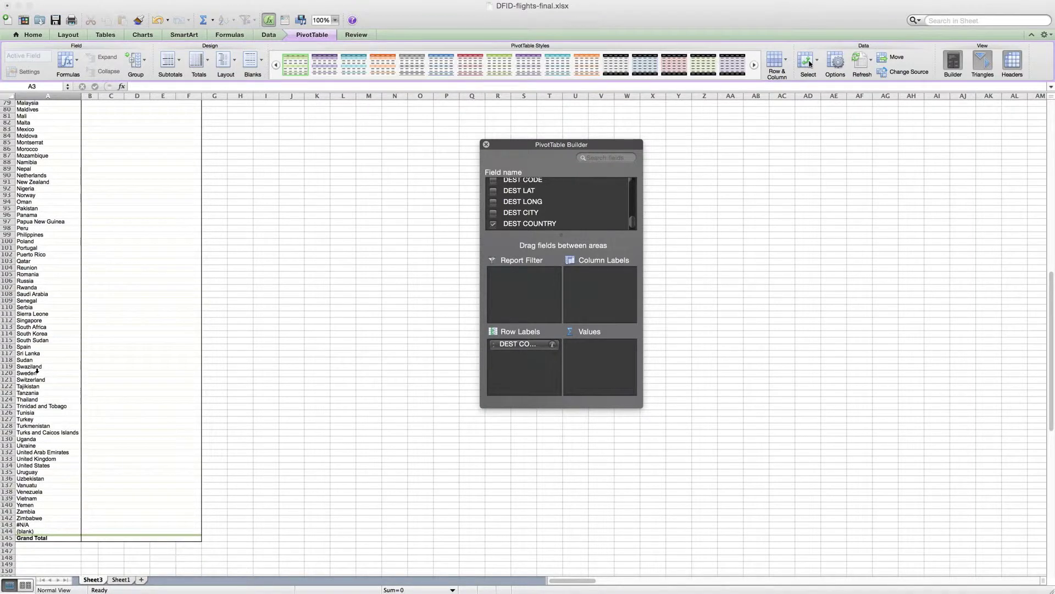
pyautogui.scroll(20, 37, 370)
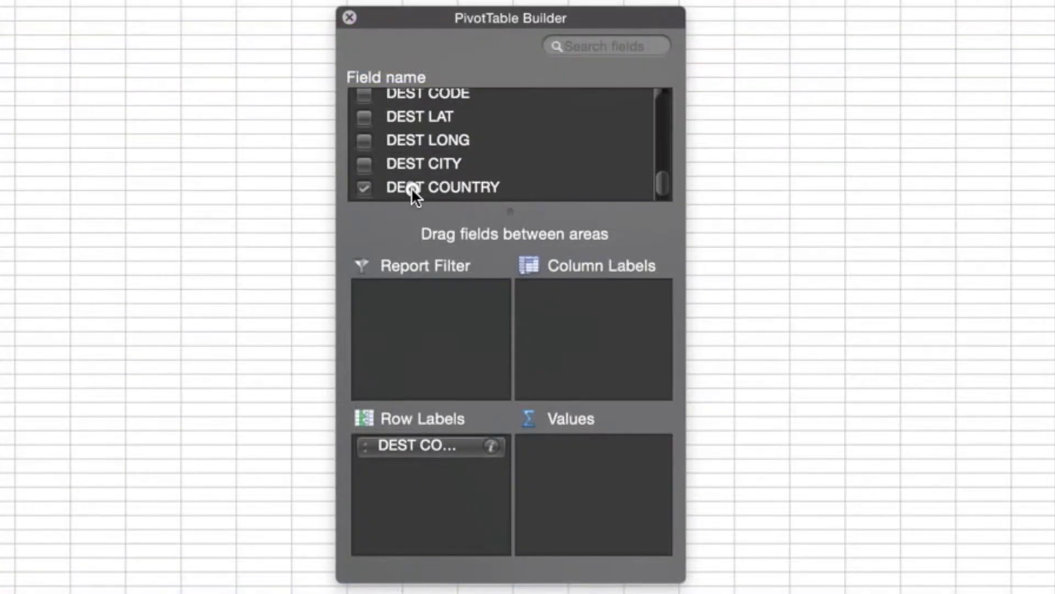
pyautogui.moveTo(411, 186); pyautogui.dragTo(586, 451)
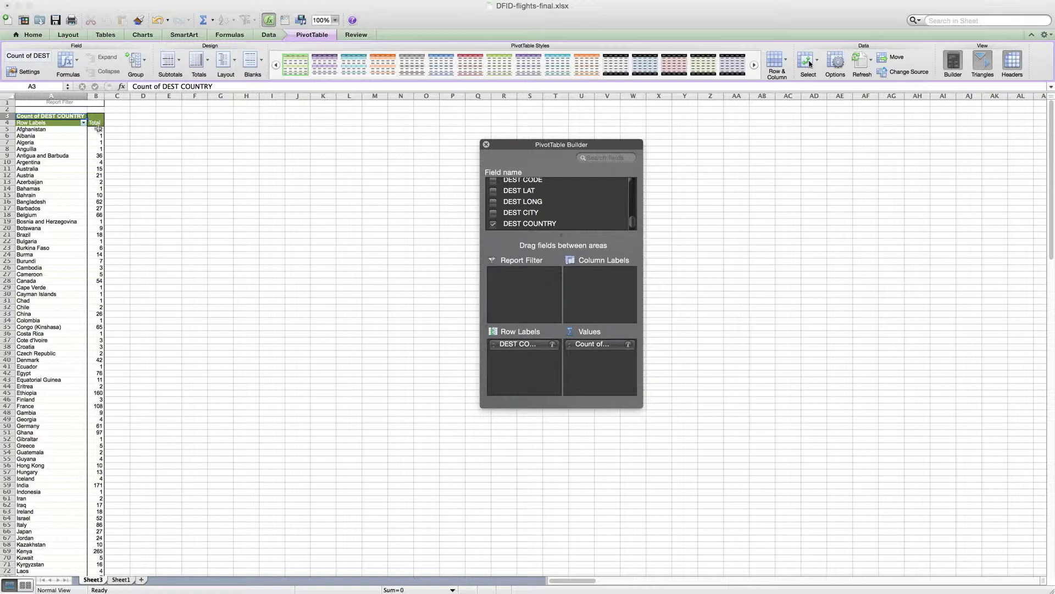
# Select cell B5, Afghanistan's count of 52 flights, as the sort target.
pyautogui.scroll(-1, 100, 249)
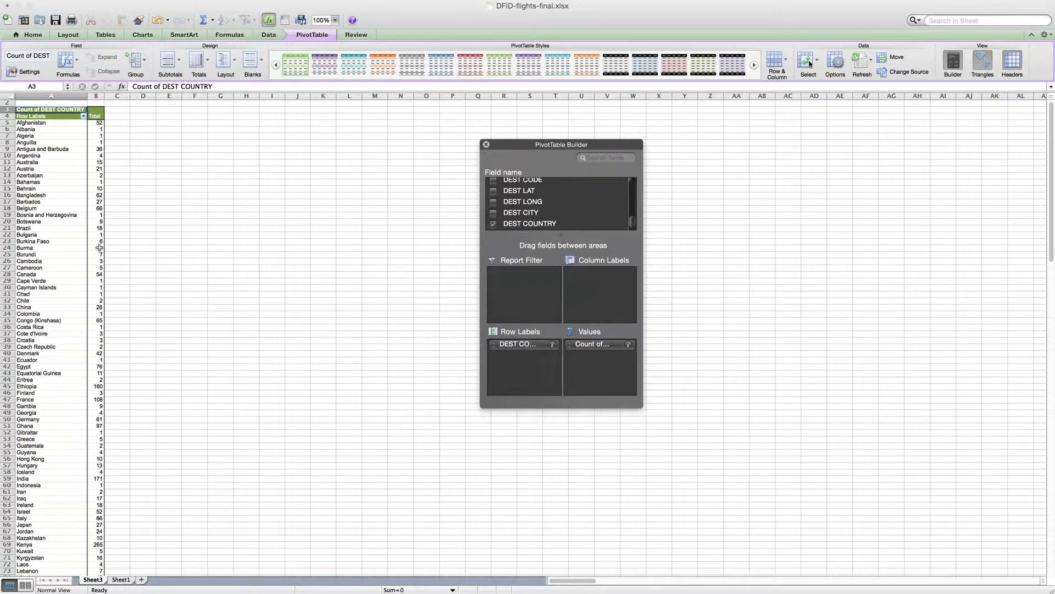
pyautogui.click(99, 123)
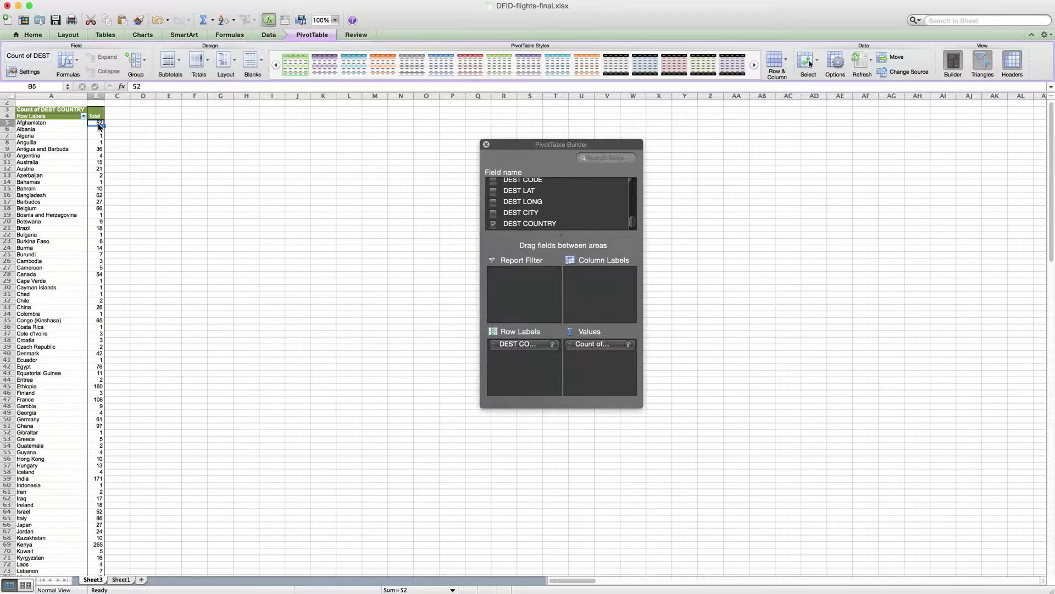
# Sort countries by flight count ascending, then descending, and select United Kingdom's 3929 row.
pyautogui.click(222, 21)
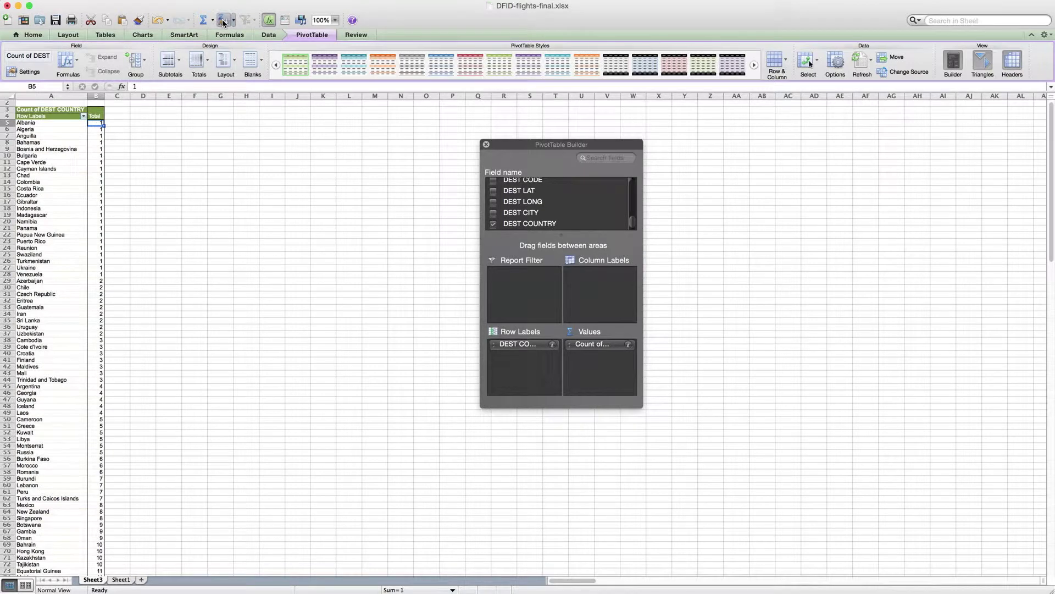
pyautogui.click(223, 21)
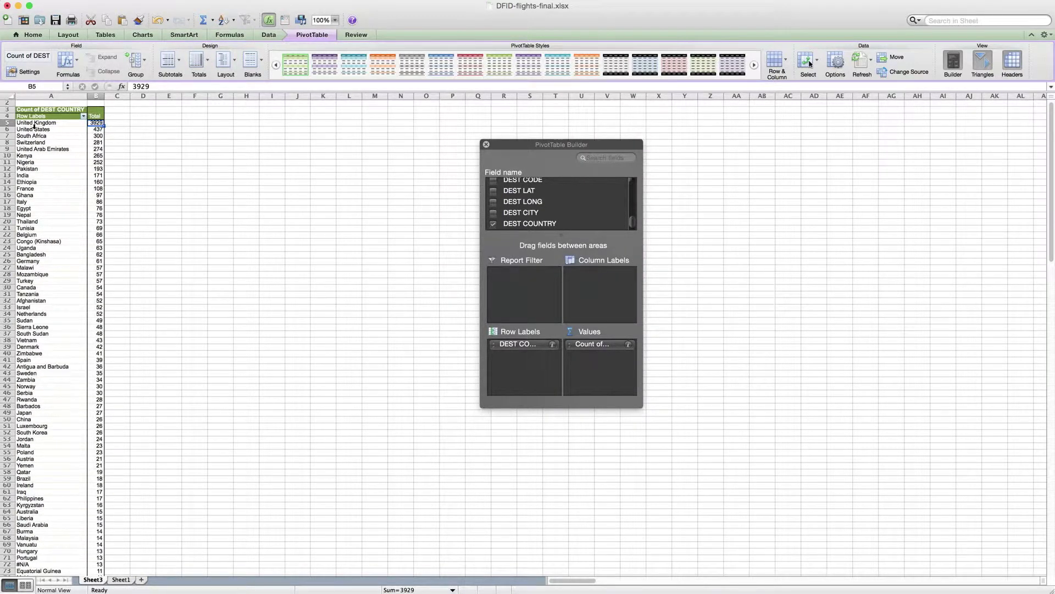
pyautogui.moveTo(34, 126); pyautogui.dragTo(96, 125)
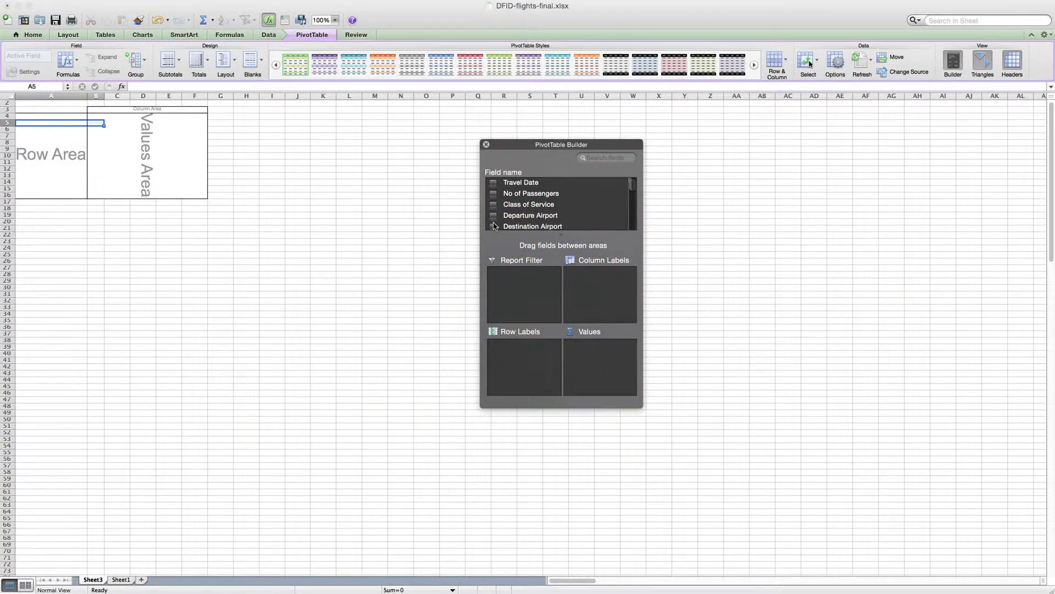
# Put Airline in Row Labels and Values, giving Count of Airline with British Airways at 2851.
pyautogui.scroll(-2, 529, 206)
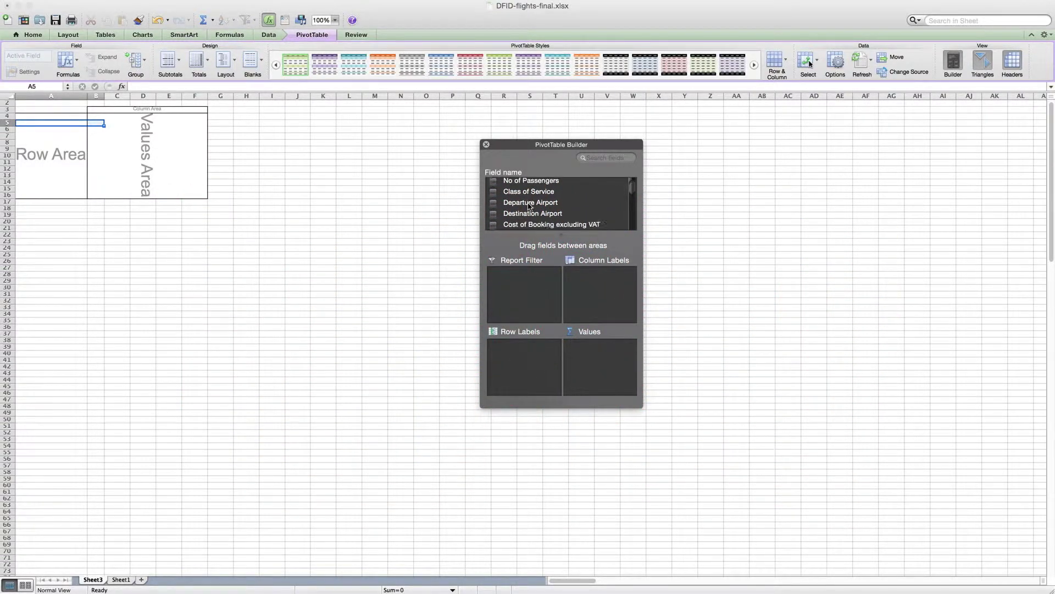
pyautogui.scroll(-2, 528, 207)
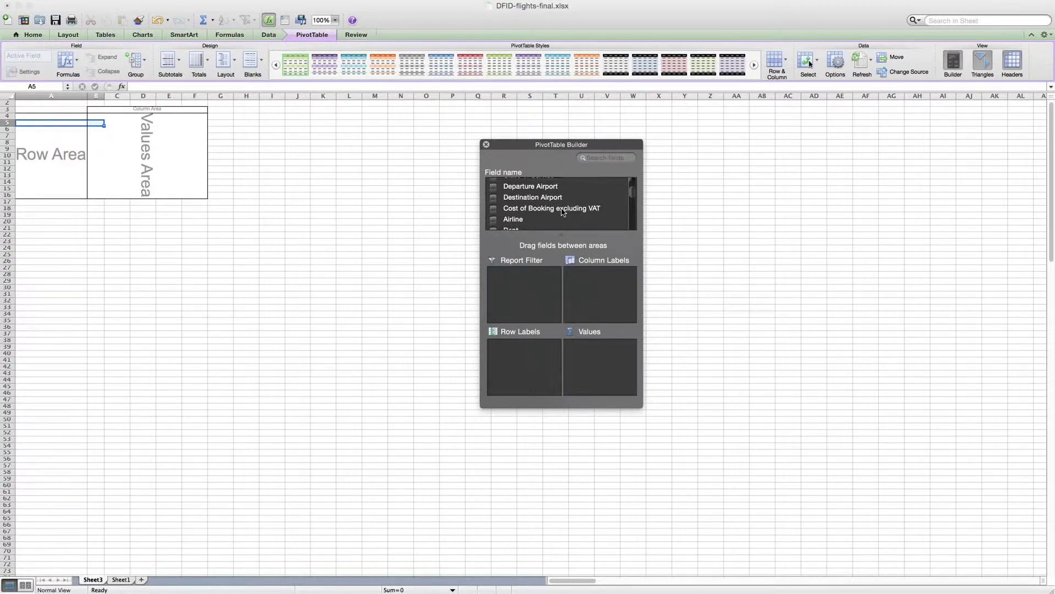
pyautogui.moveTo(519, 217); pyautogui.dragTo(510, 364)
pyautogui.moveTo(513, 218); pyautogui.dragTo(591, 374)
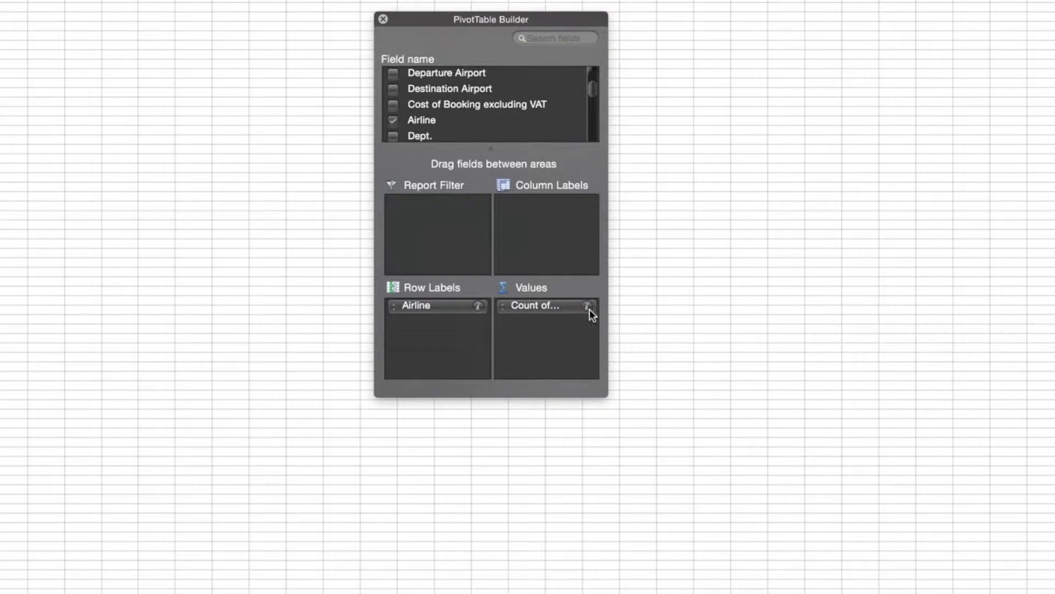
# Show Count of Airline as '% of total' and select British Airways' 32.18% share.
pyautogui.click(589, 308)
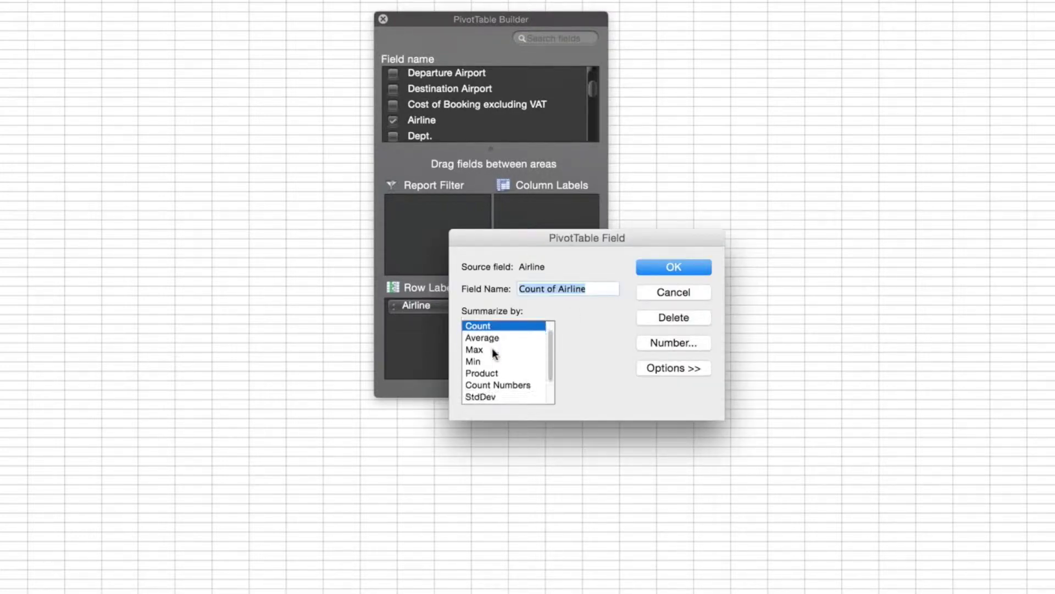
pyautogui.scroll(1, 494, 350)
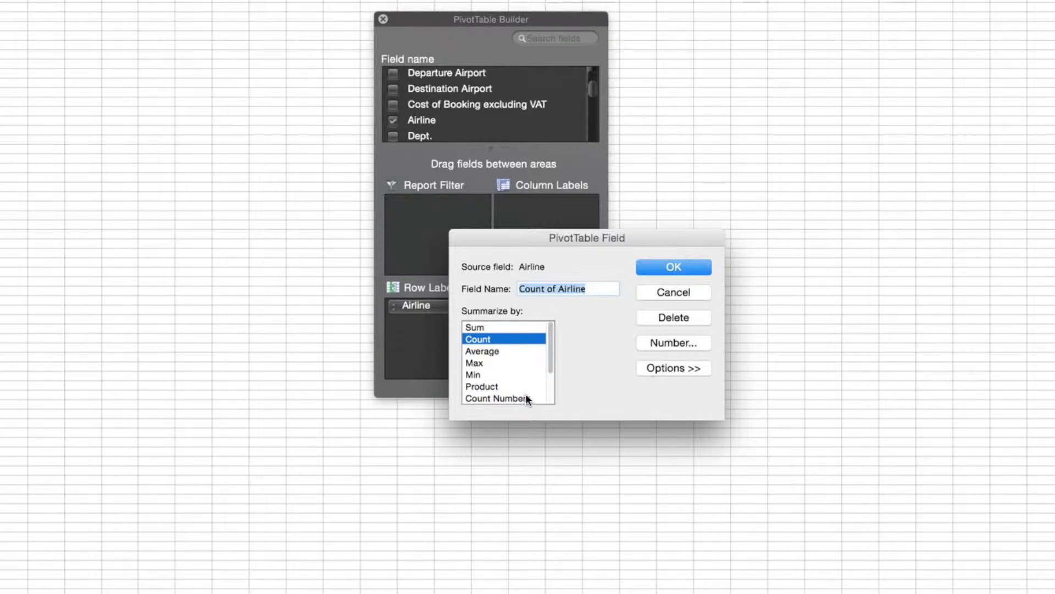
pyautogui.scroll(-4, 496, 357)
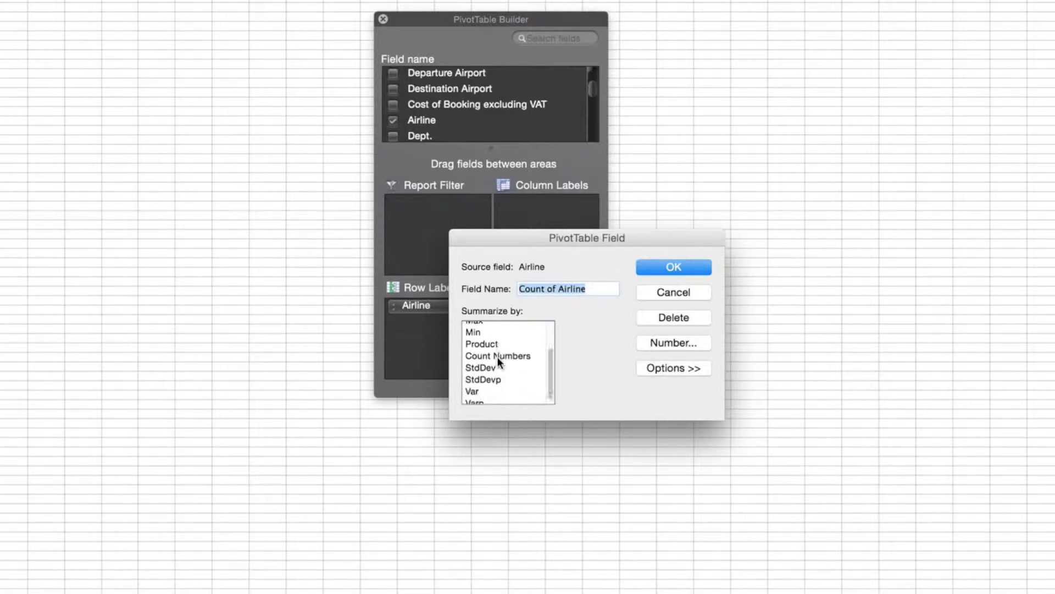
pyautogui.scroll(4, 497, 358)
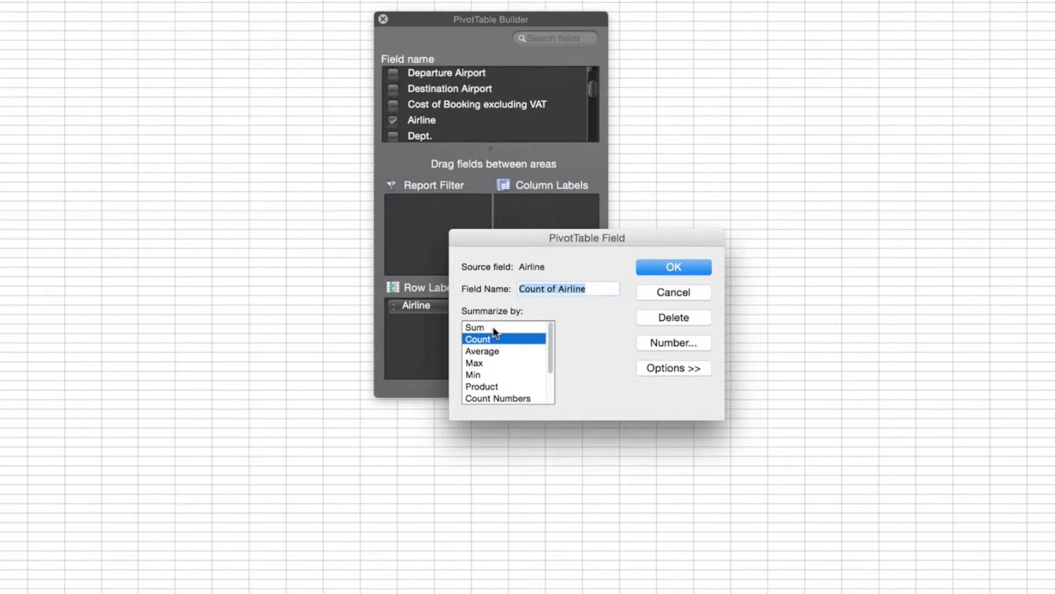
pyautogui.scroll(-2, 496, 332)
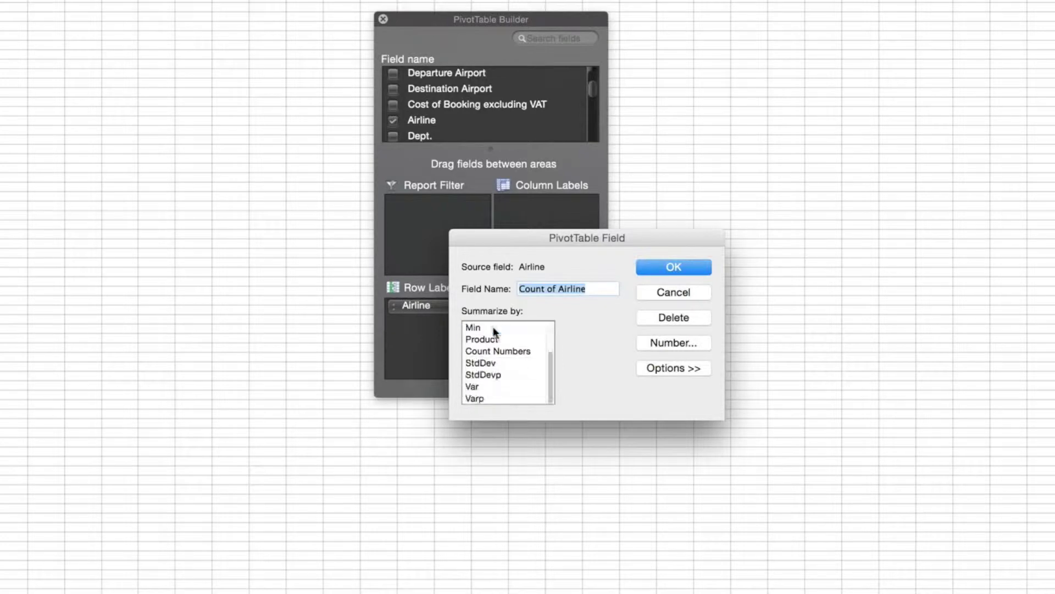
pyautogui.click(677, 370)
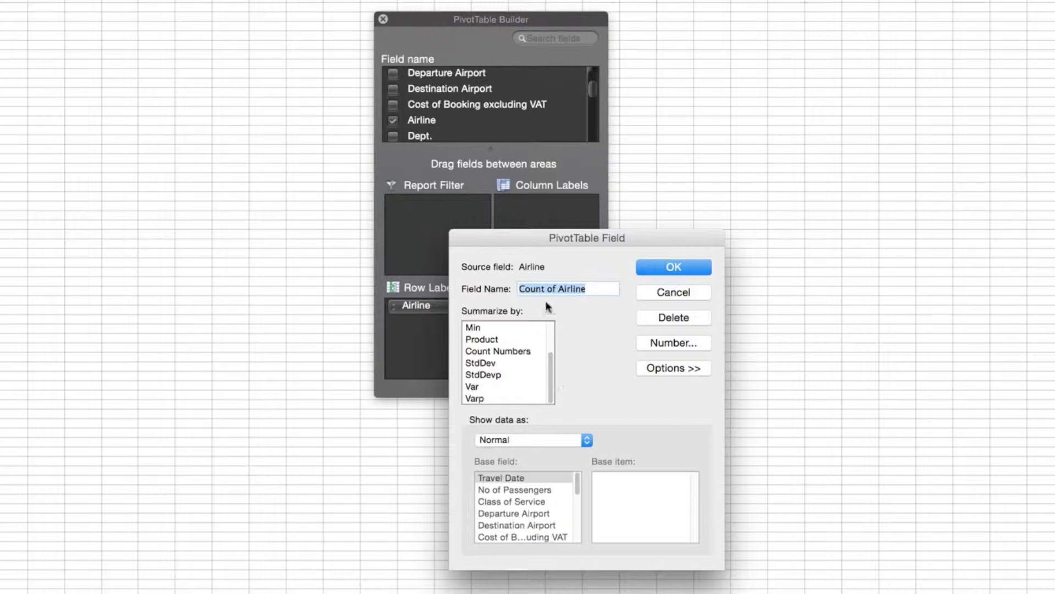
pyautogui.scroll(-1, 533, 487)
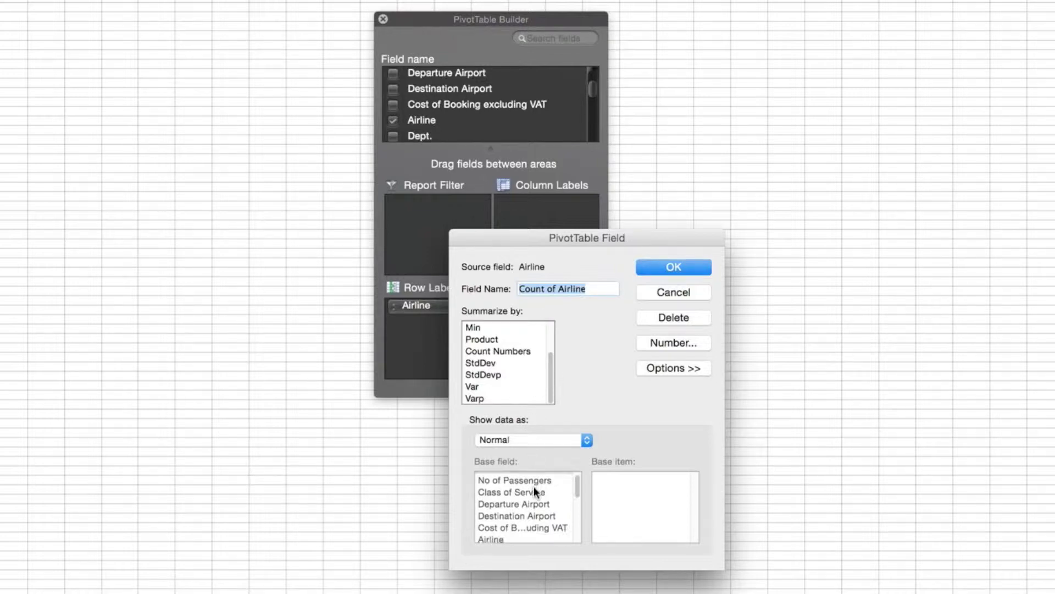
pyautogui.click(524, 441)
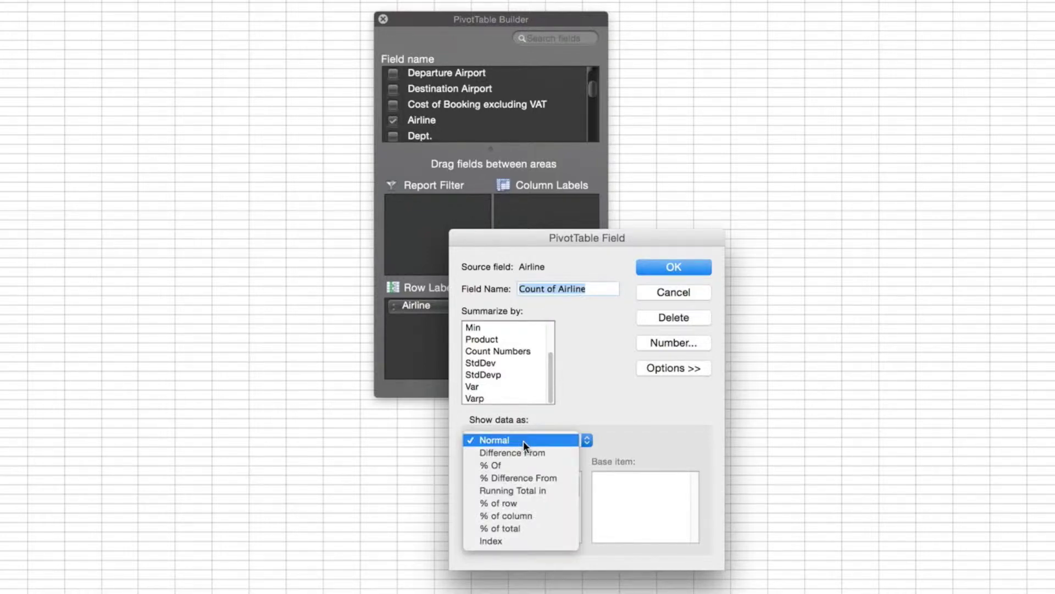
pyautogui.click(526, 529)
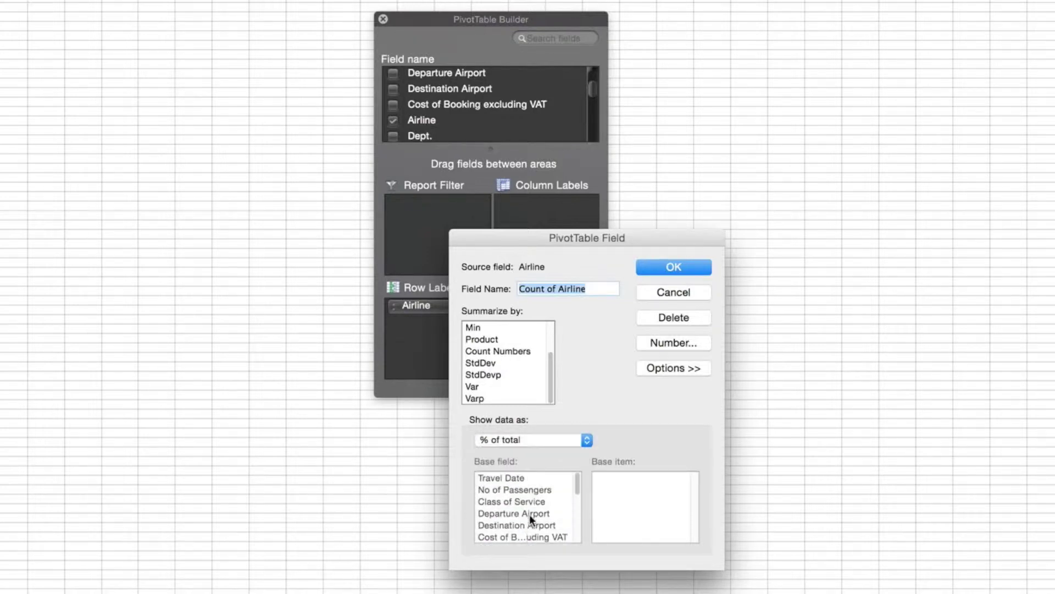
pyautogui.click(662, 267)
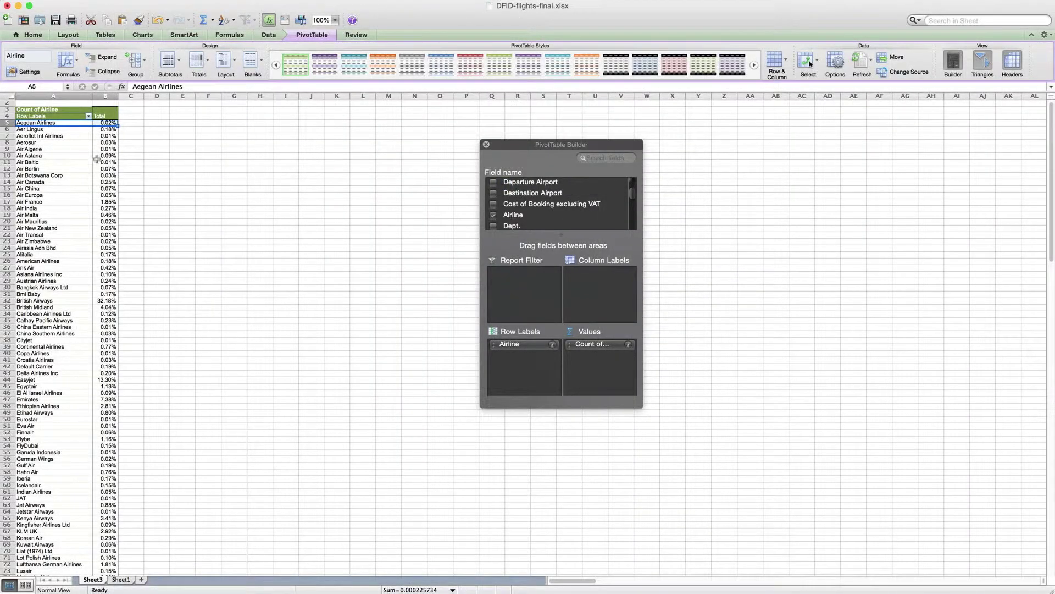
pyautogui.click(51, 302)
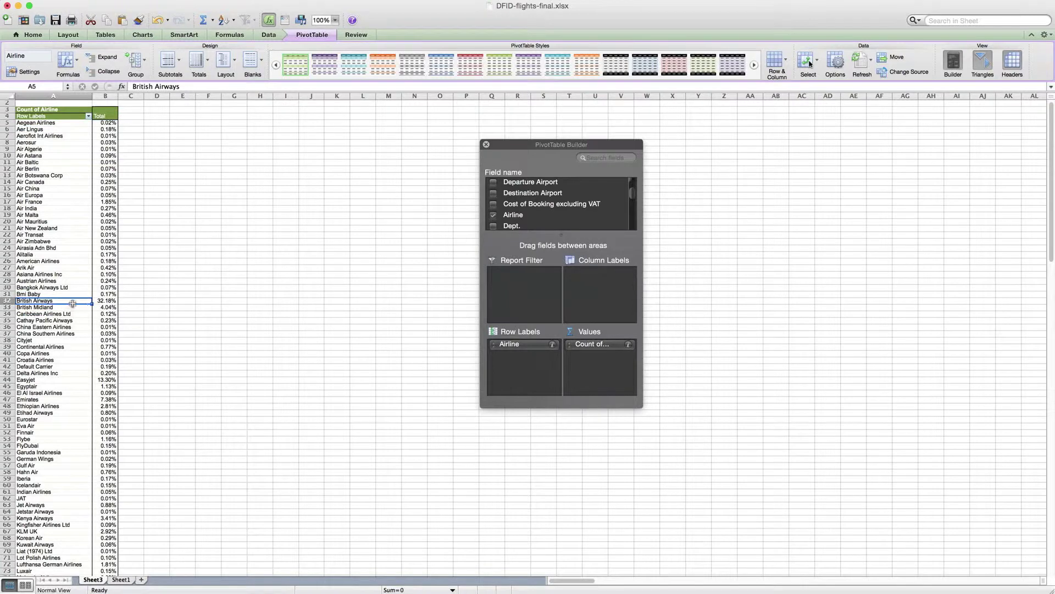
pyautogui.moveTo(72, 303); pyautogui.dragTo(104, 302)
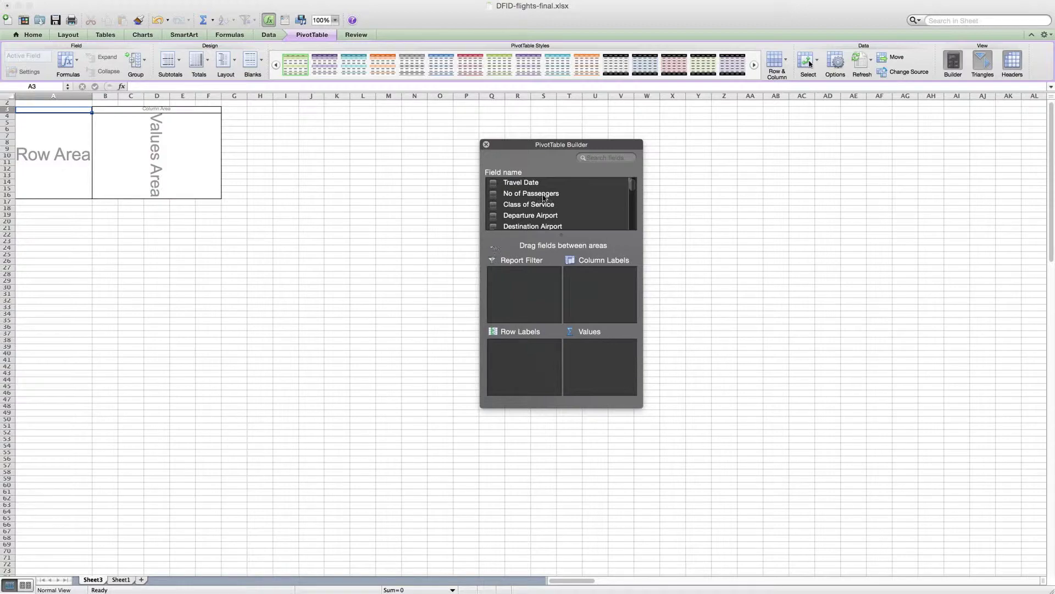
# Add DEP CITY to Row Labels, listing departure cities from Aberdeen and Abu Dhabi onward.
pyautogui.scroll(-5, 587, 206)
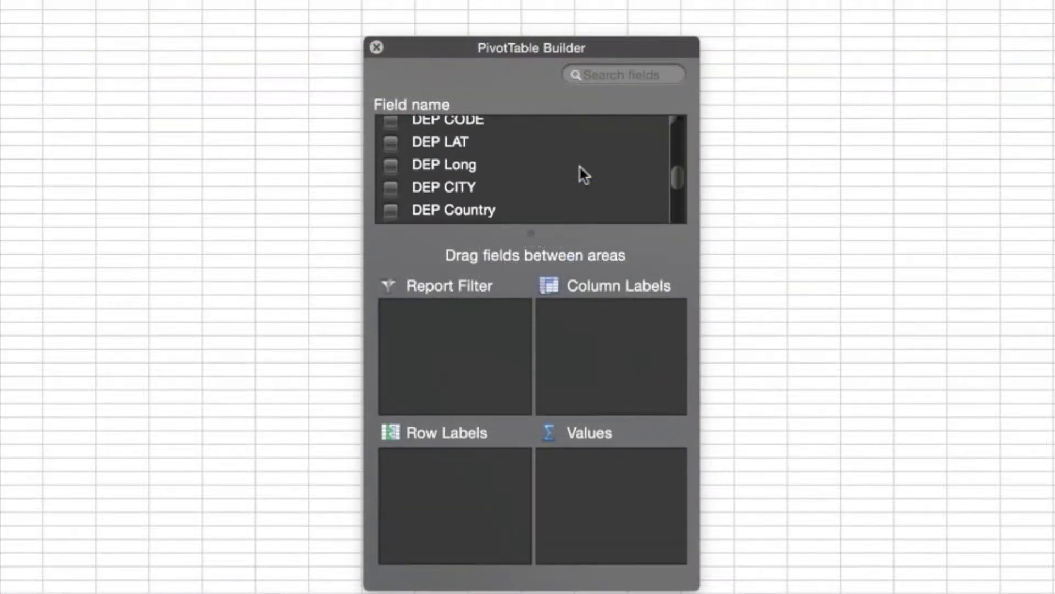
pyautogui.scroll(-3, 579, 167)
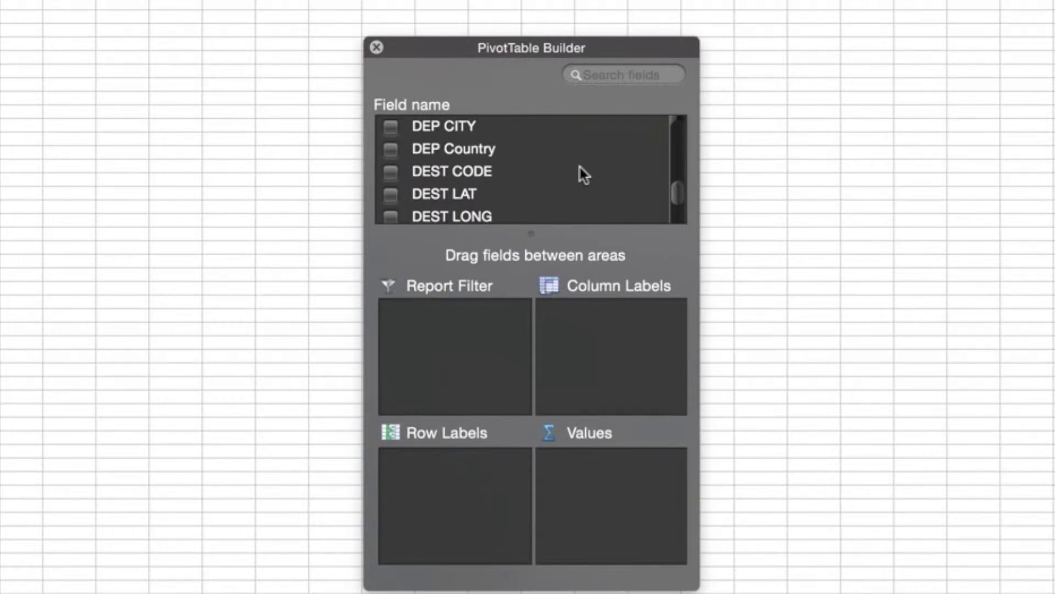
pyautogui.moveTo(434, 127); pyautogui.dragTo(462, 458)
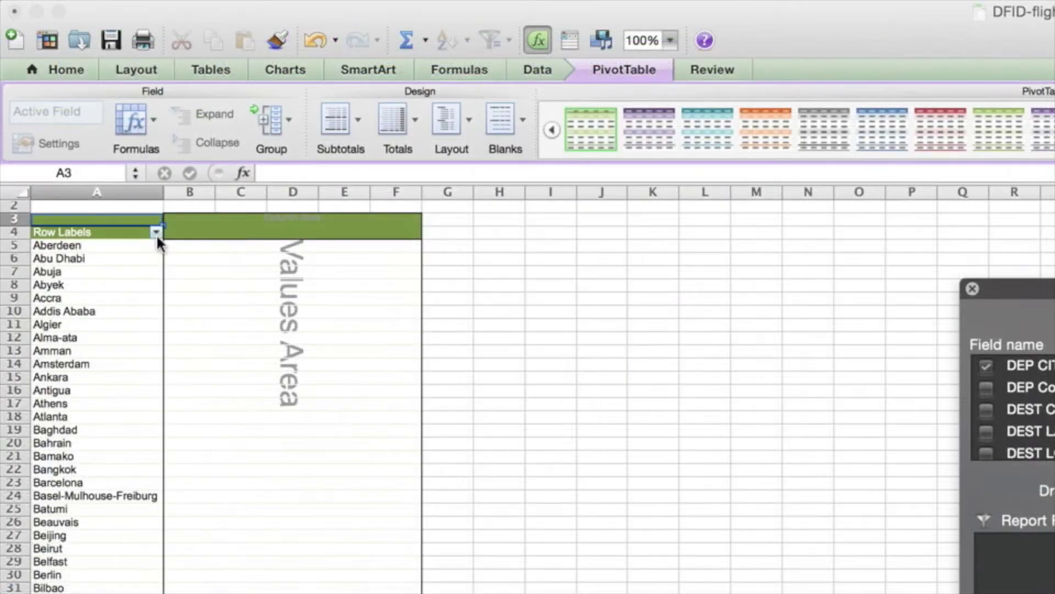
# Filter the departure-city rows so only London is shown.
pyautogui.click(156, 231)
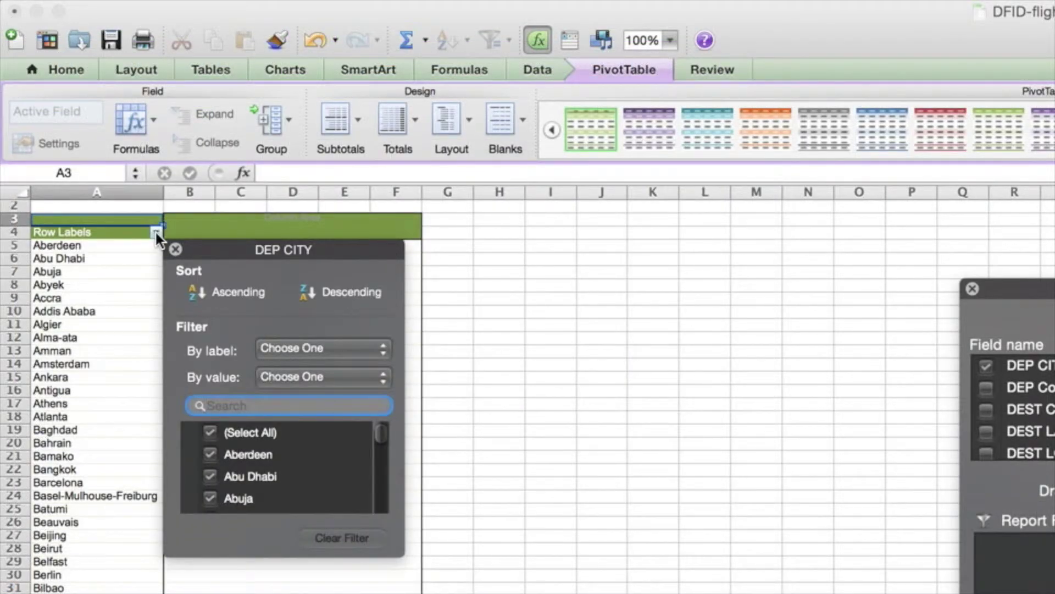
pyautogui.click(209, 434)
pyautogui.scroll(-10, 275, 491)
pyautogui.scroll(-20, 275, 490)
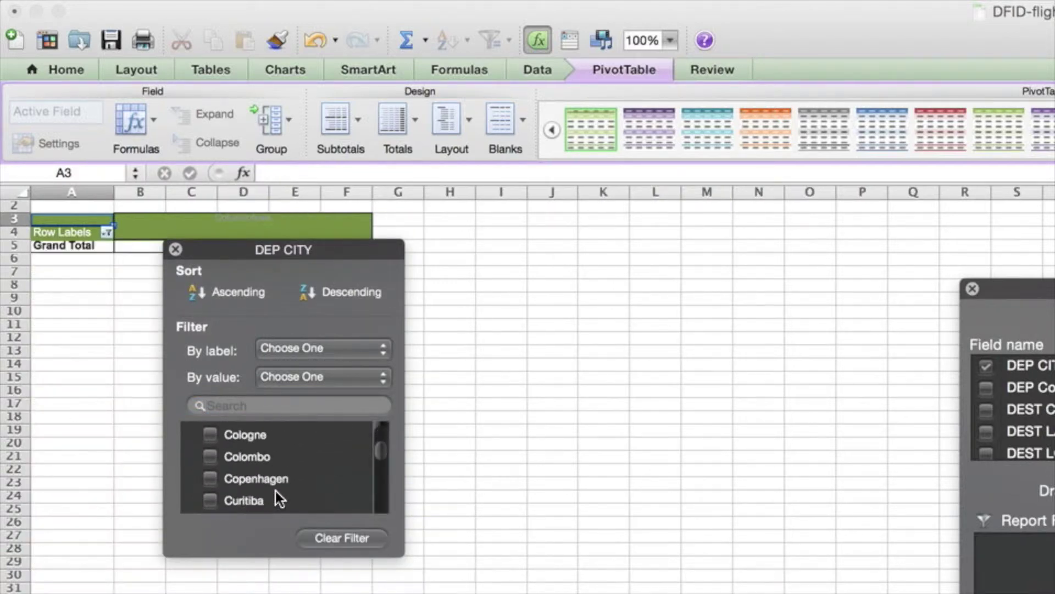
pyautogui.scroll(-5, 276, 490)
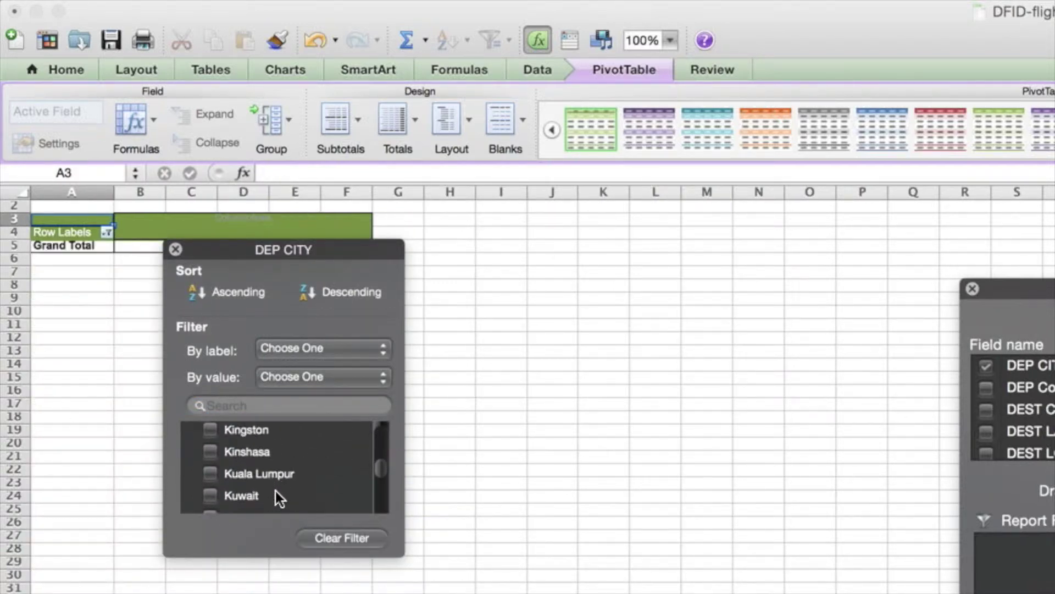
pyautogui.click(239, 447)
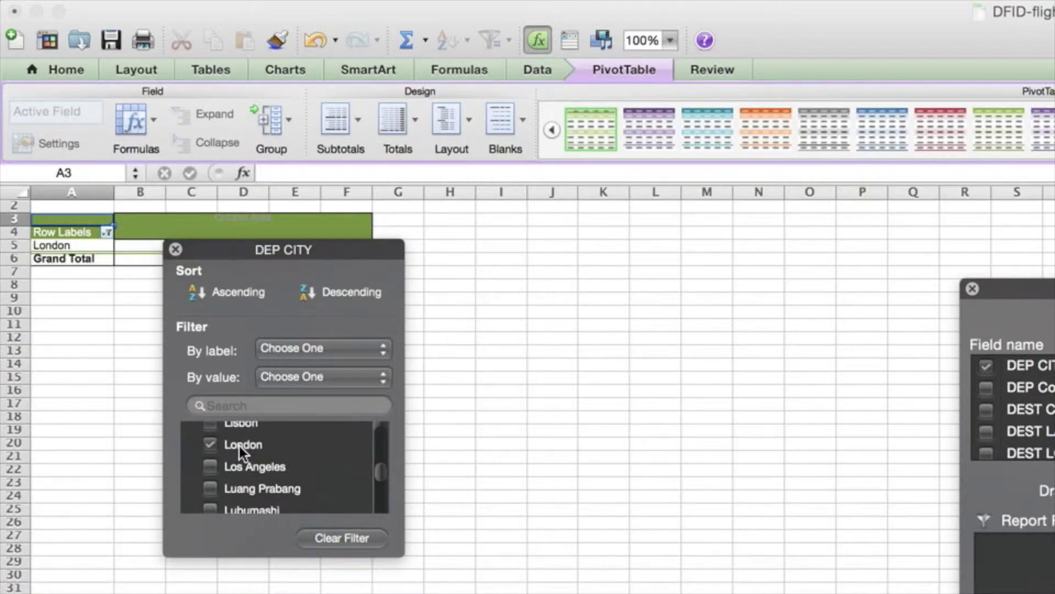
pyautogui.click(177, 250)
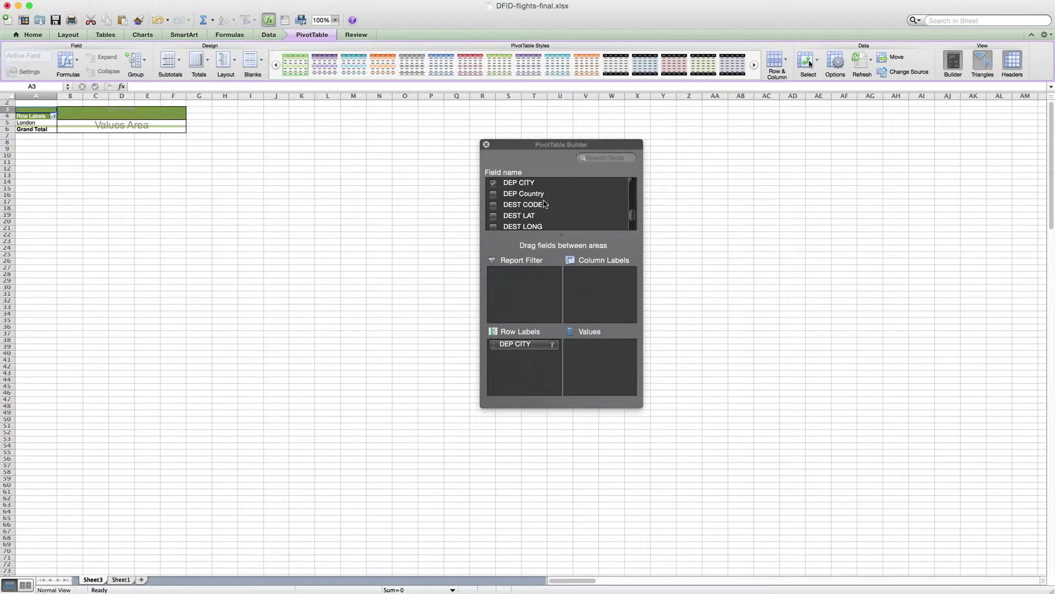
# Add DEST CITY to Row Labels as a second level under departure city.
pyautogui.scroll(-3, 544, 204)
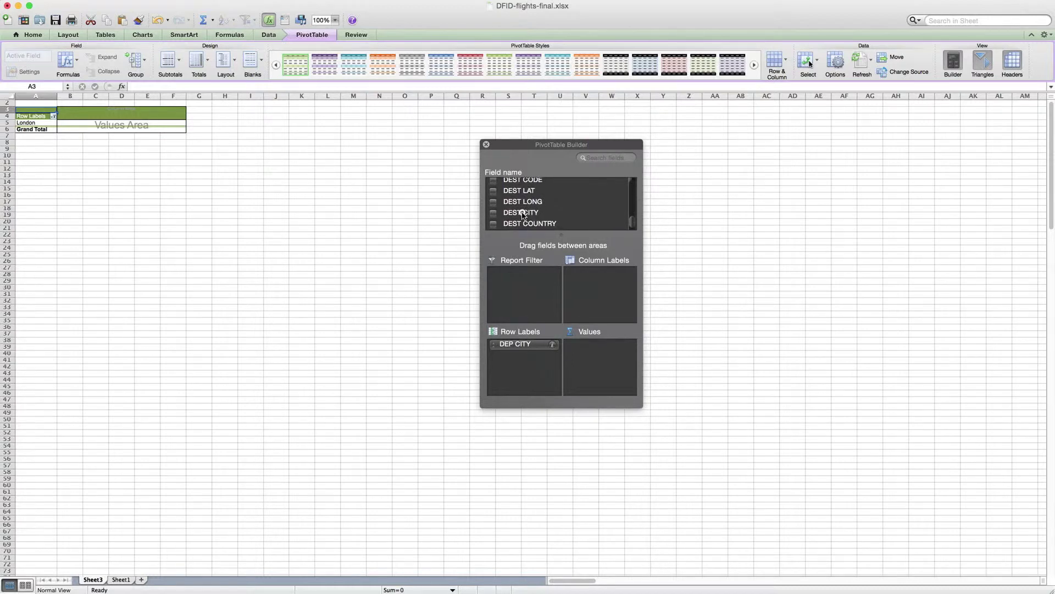
pyautogui.moveTo(522, 214); pyautogui.dragTo(531, 366)
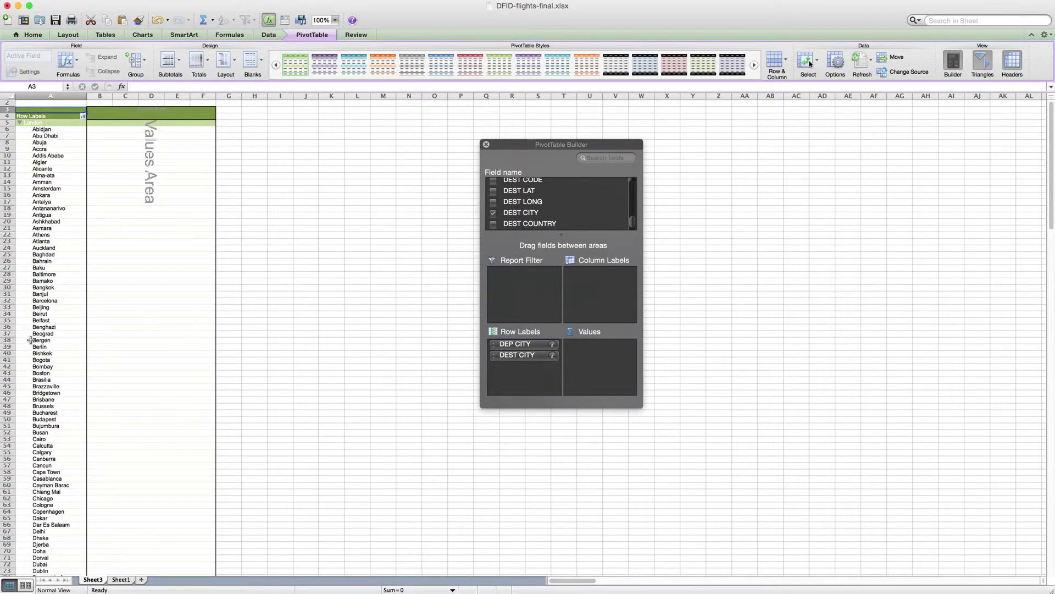
pyautogui.scroll(-10, 30, 340)
pyautogui.scroll(15, 30, 339)
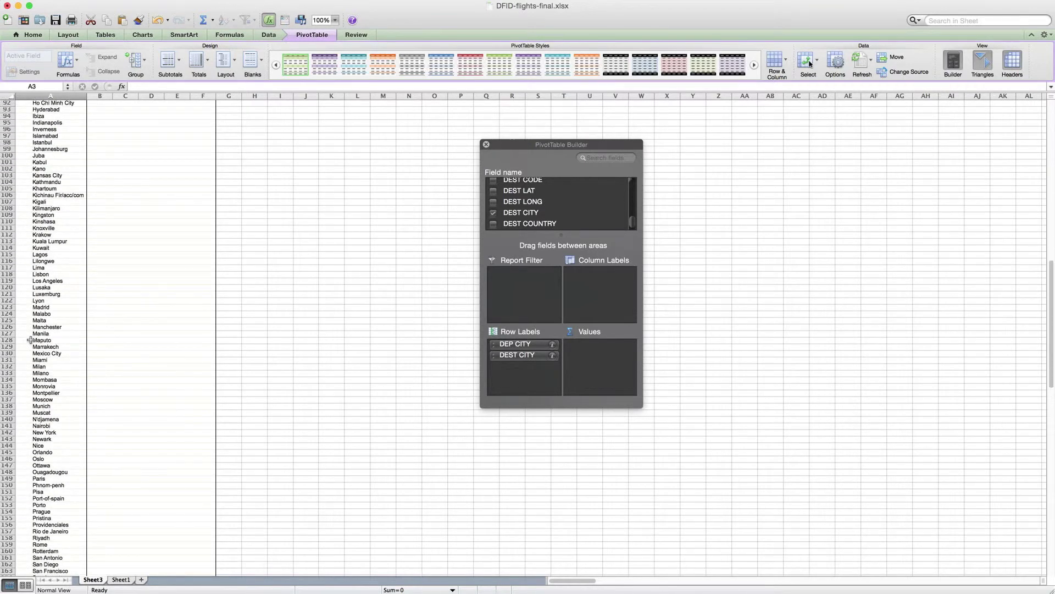
# Filter the DEST CITY row field to show Dubai only.
pyautogui.click(83, 124)
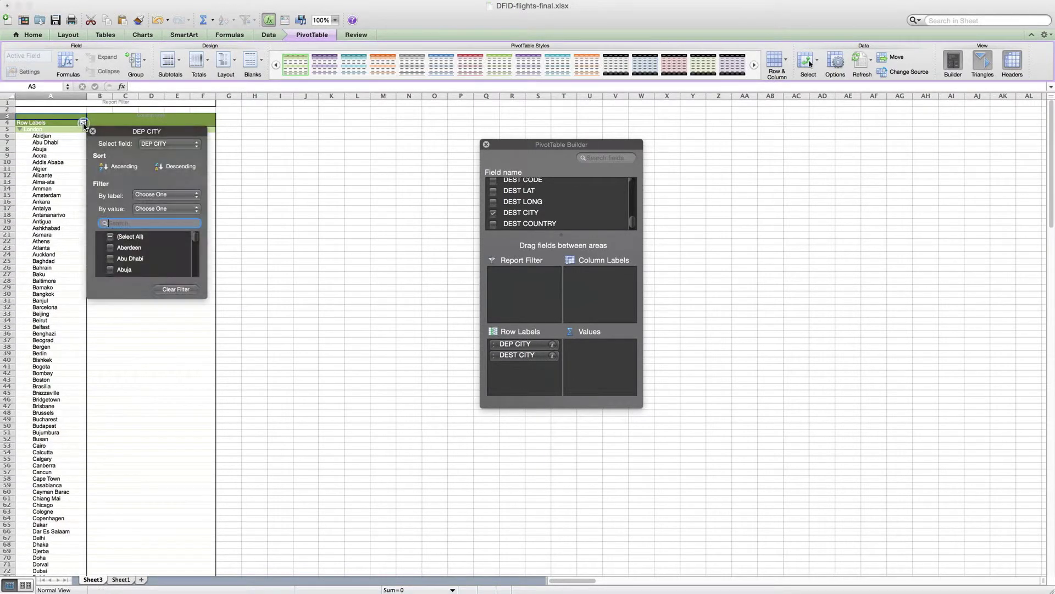
pyautogui.click(165, 143)
pyautogui.click(160, 153)
pyautogui.click(112, 237)
pyautogui.scroll(-15, 122, 250)
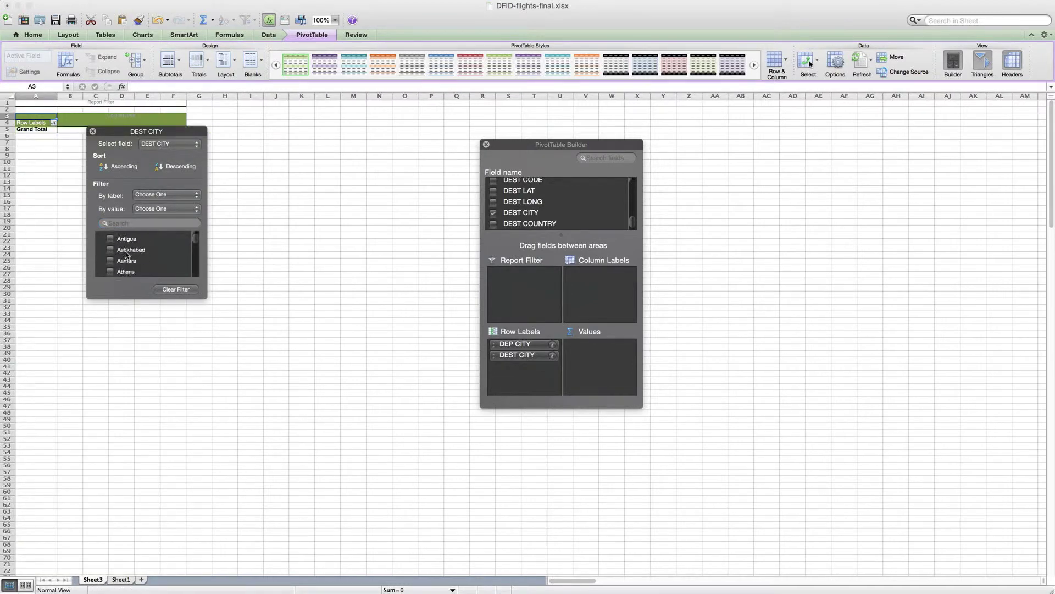
pyautogui.scroll(10, 125, 253)
pyautogui.click(110, 236)
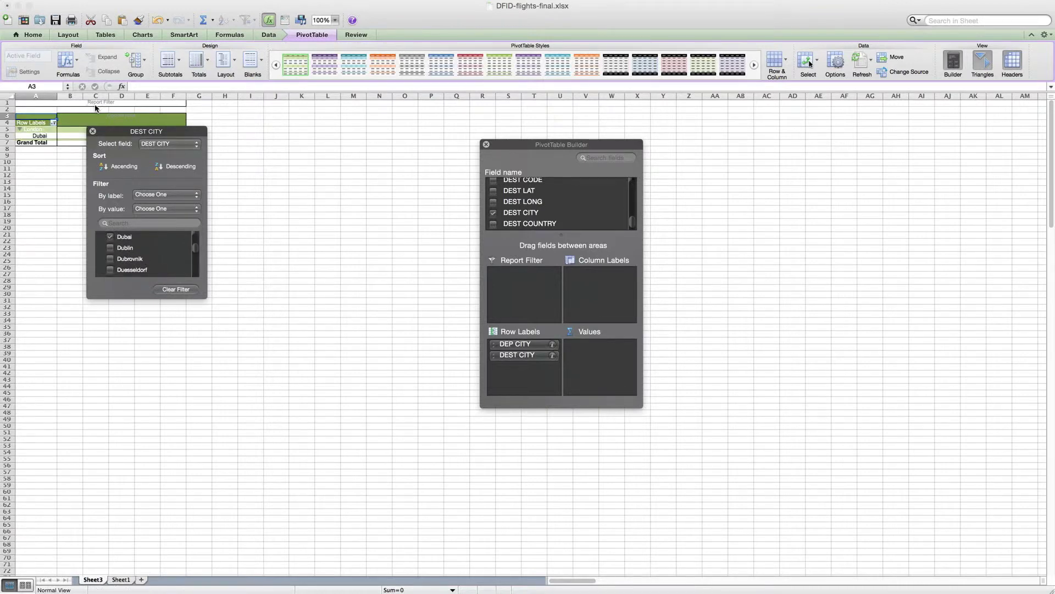
pyautogui.click(93, 131)
pyautogui.scroll(10, 582, 208)
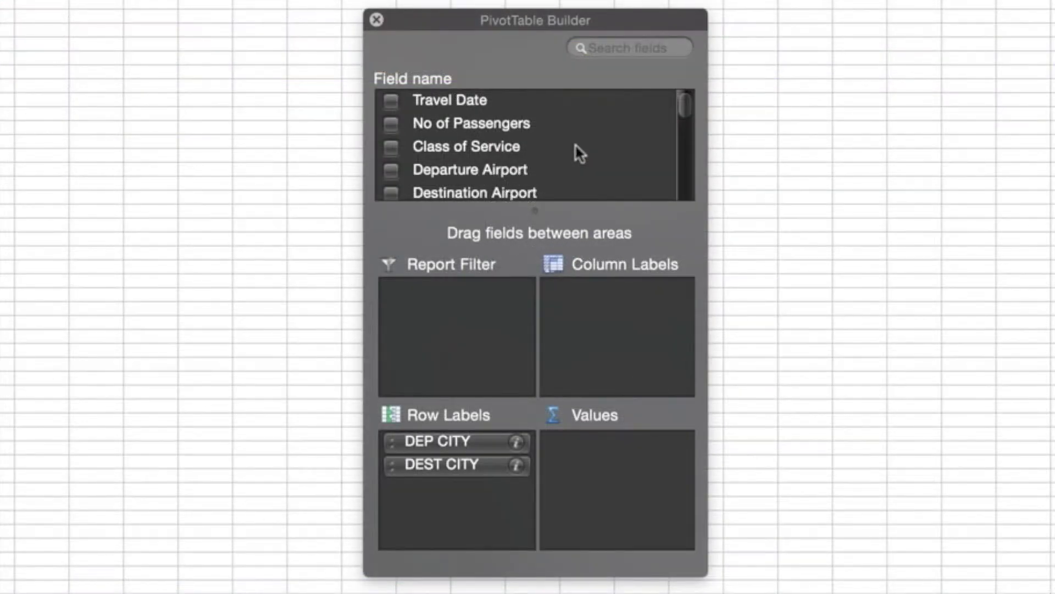
# Put Class of Service in columns and count Cost of Booking excluding VAT: Business 35, Economy 100, Premium Economy 5.
pyautogui.scroll(-5, 576, 147)
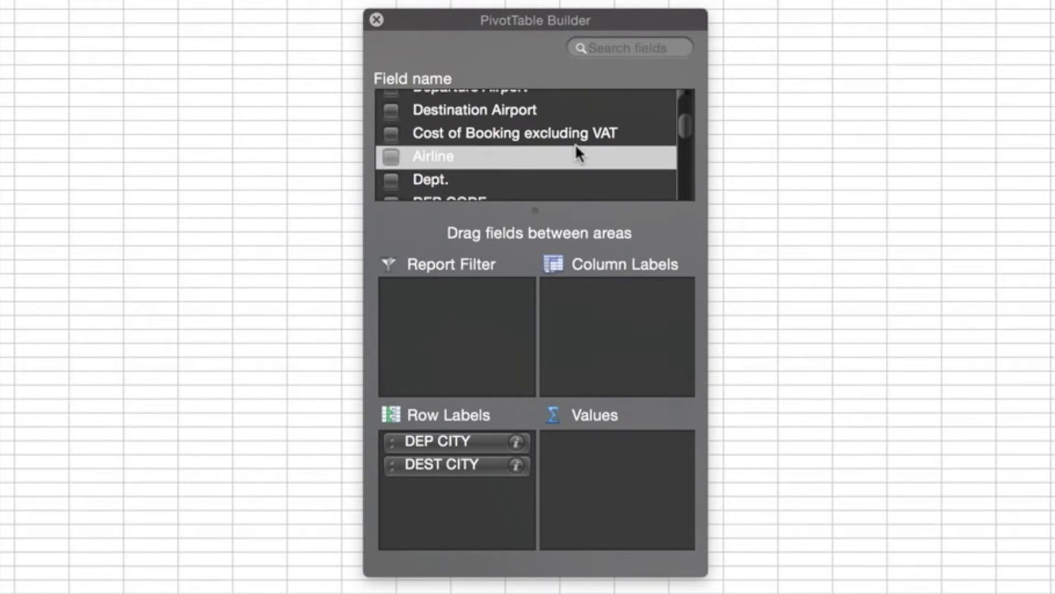
pyautogui.scroll(-7, 575, 146)
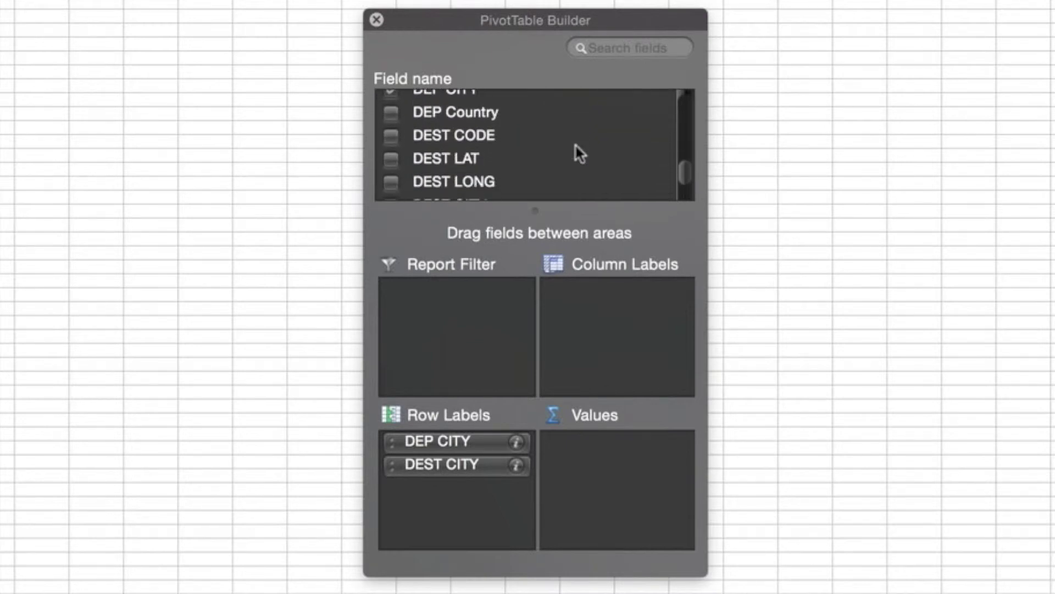
pyautogui.scroll(7, 576, 147)
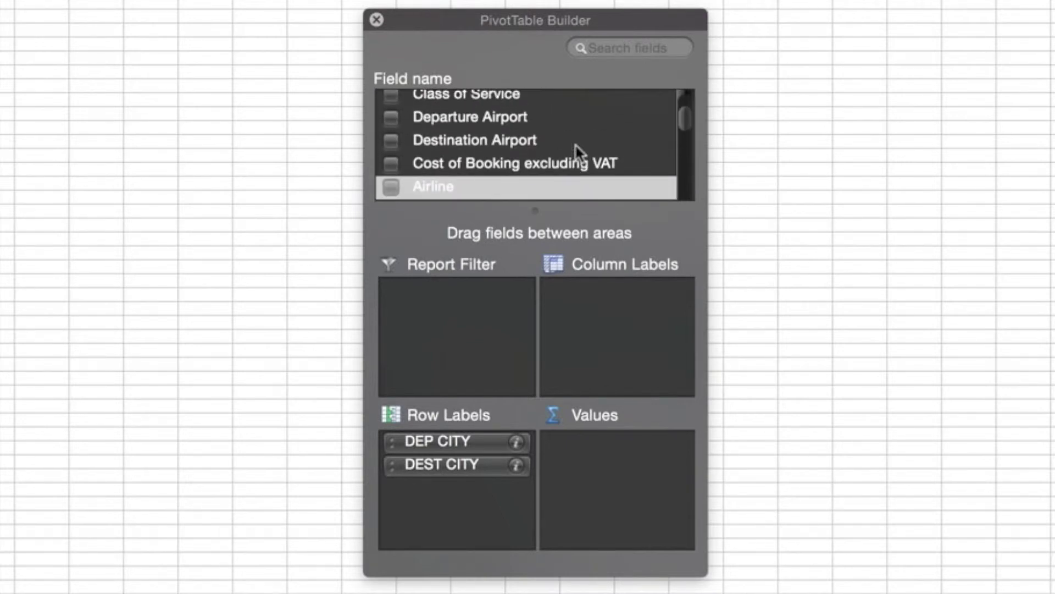
pyautogui.scroll(2, 575, 147)
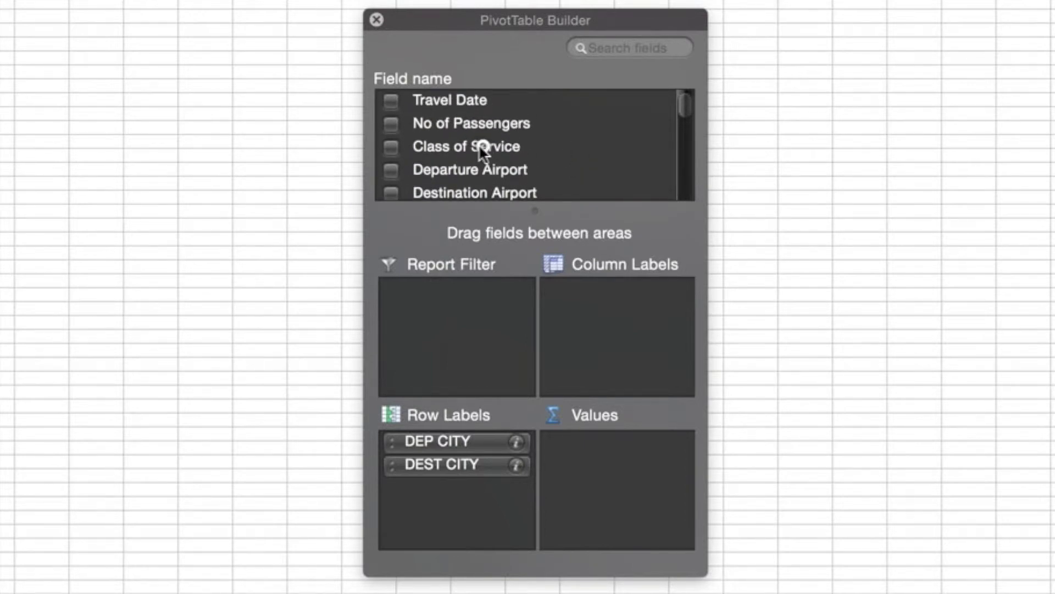
pyautogui.moveTo(480, 147); pyautogui.dragTo(598, 292)
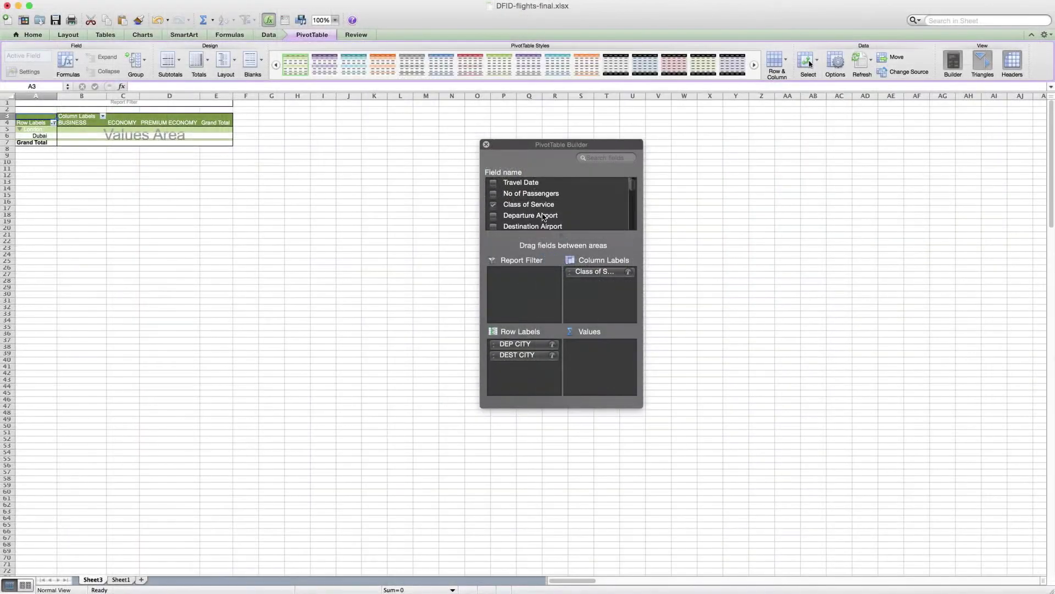
pyautogui.scroll(-3, 542, 218)
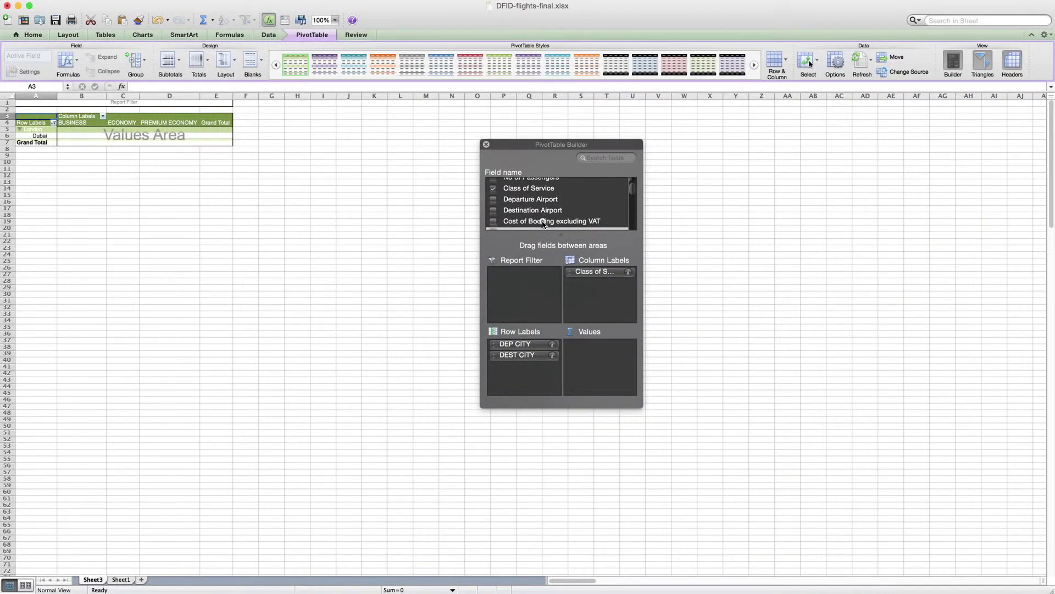
pyautogui.moveTo(543, 221); pyautogui.dragTo(607, 353)
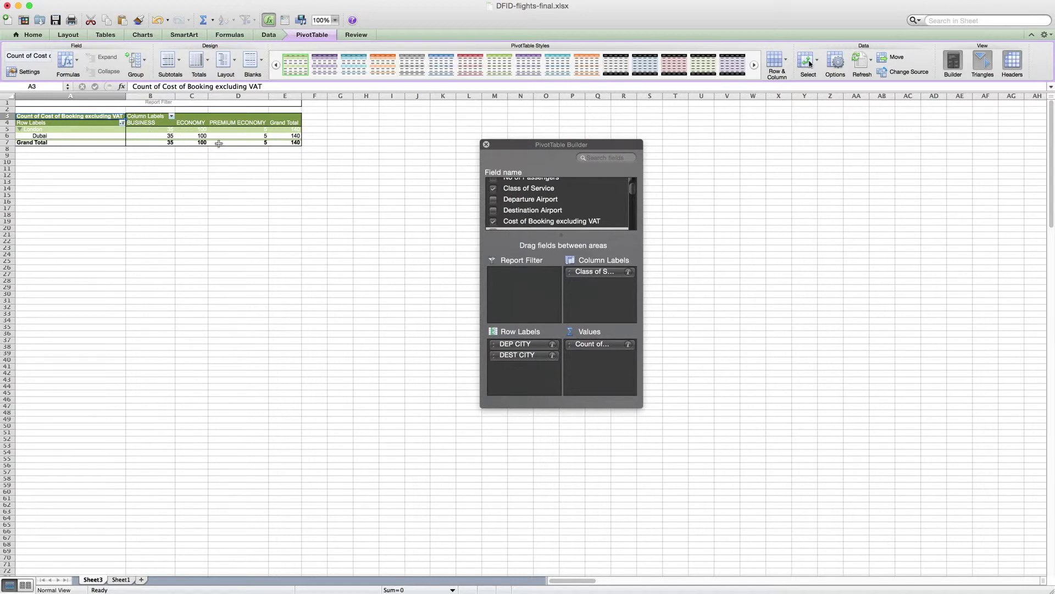
# Summarize Cost of Booking excluding VAT by Average instead of Count for each travel class.
pyautogui.click(628, 344)
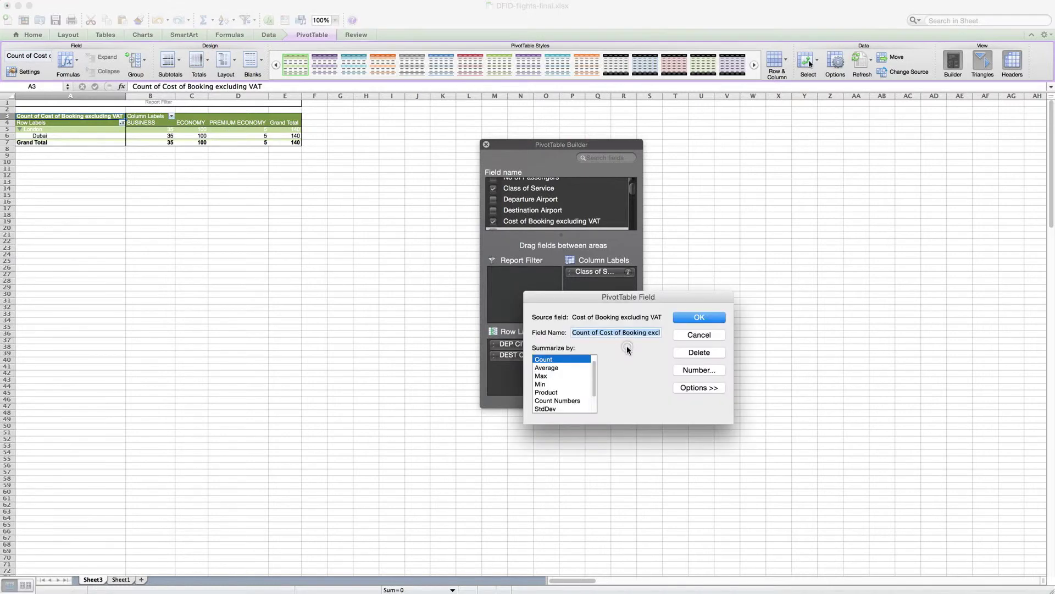
pyautogui.click(556, 367)
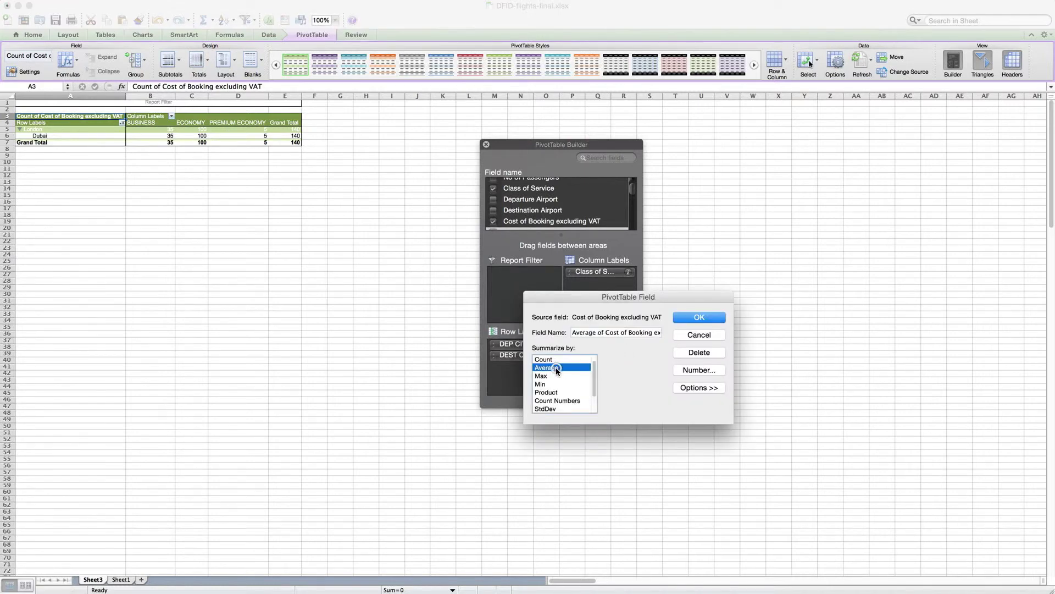
pyautogui.click(690, 322)
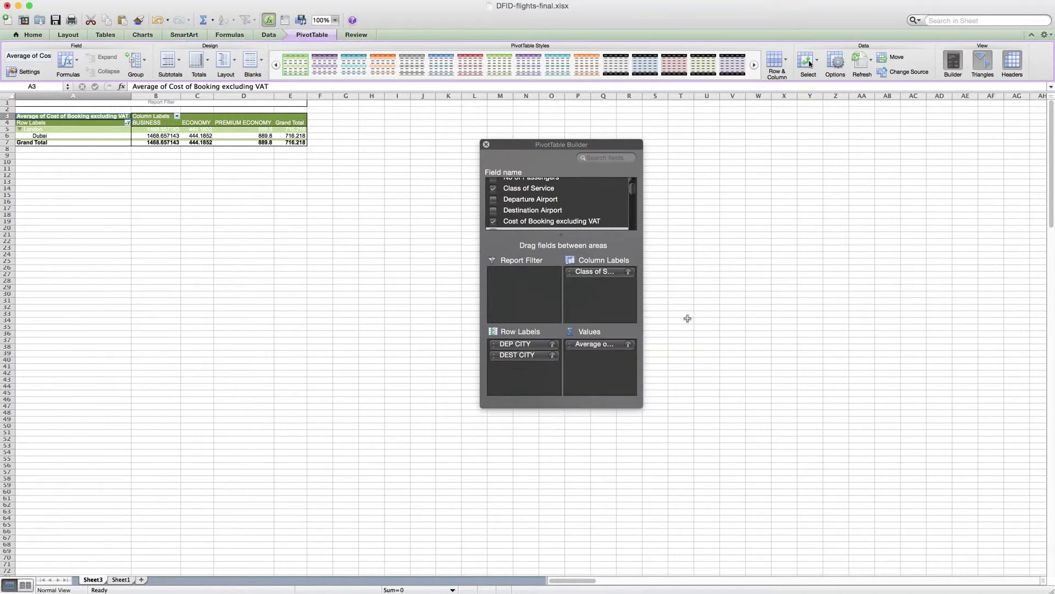